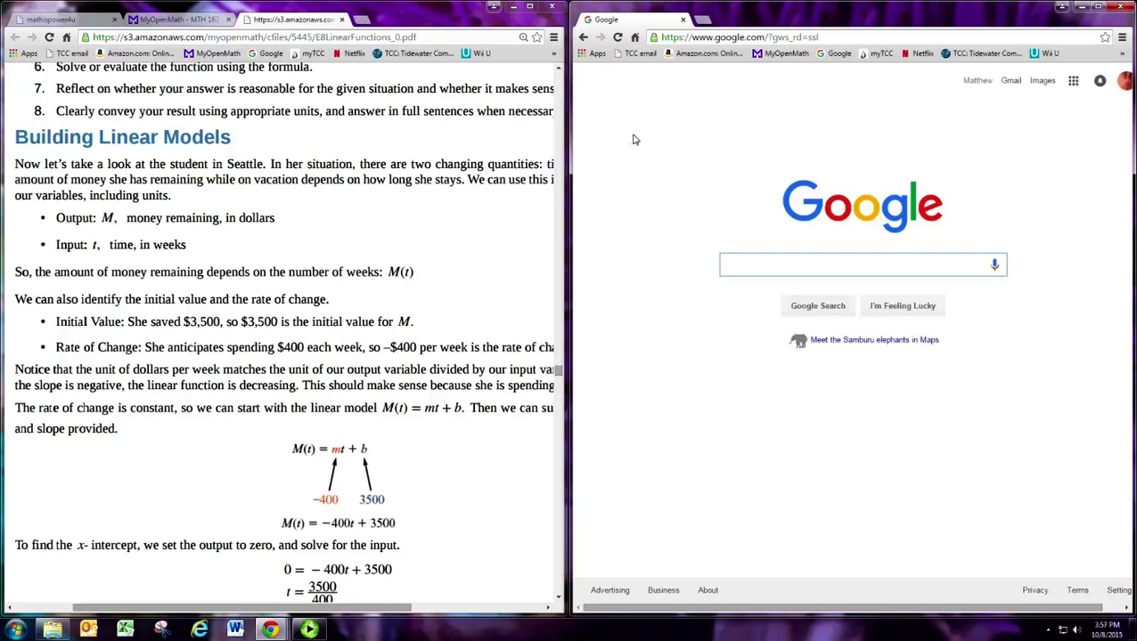
# Search Google for 'Geogebra online' and go to the GeoGebra website result.
pyautogui.write('Ge')
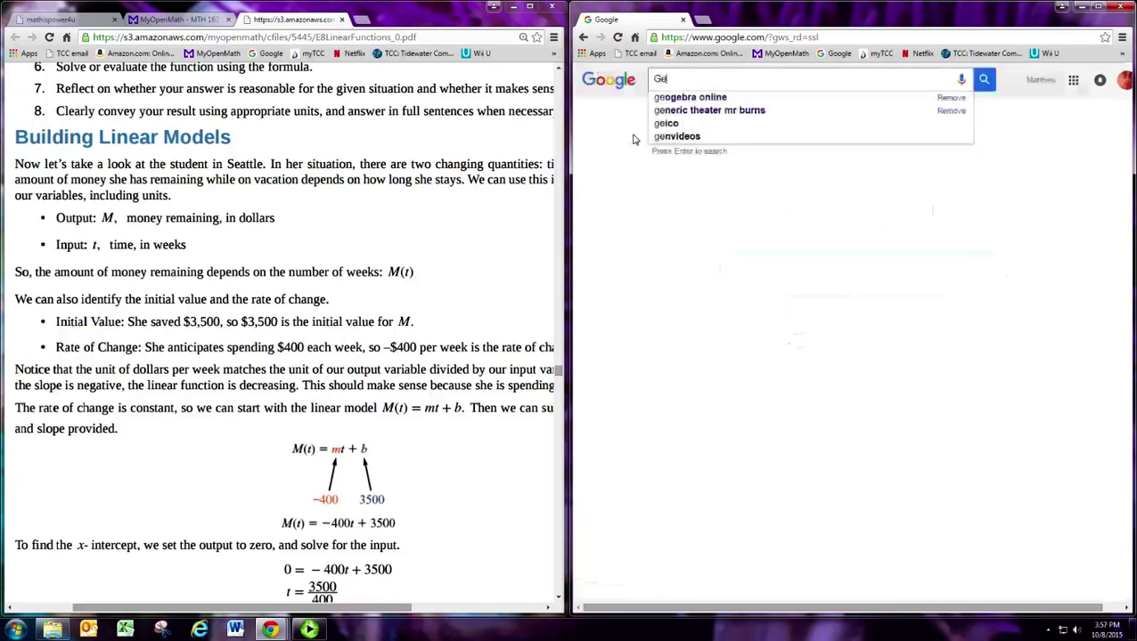
pyautogui.write('og')
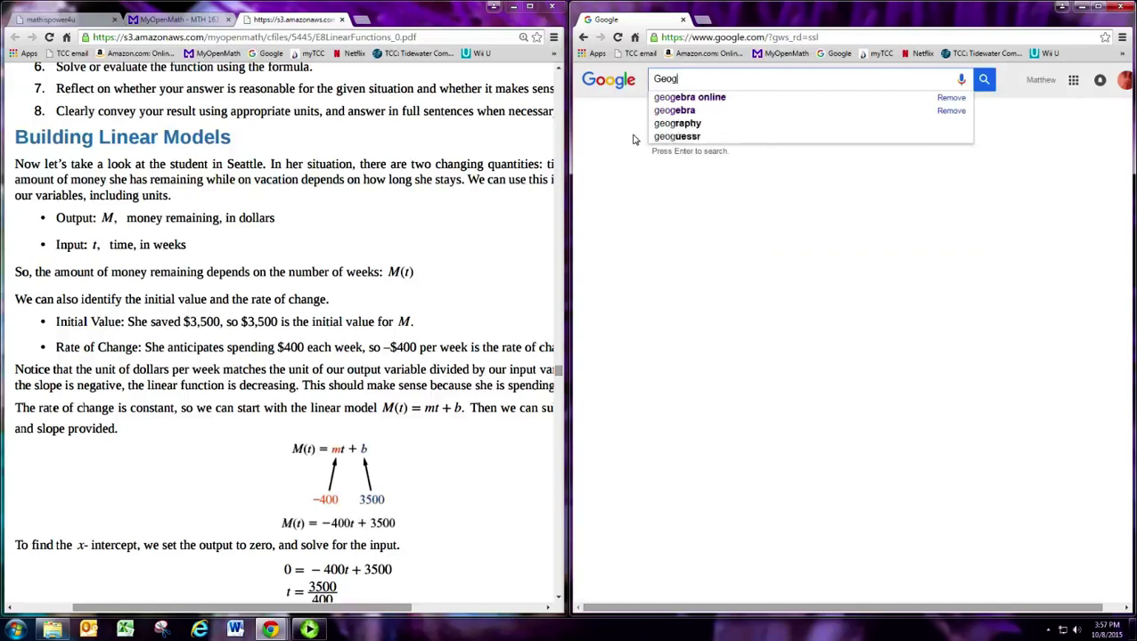
pyautogui.write('ebra')
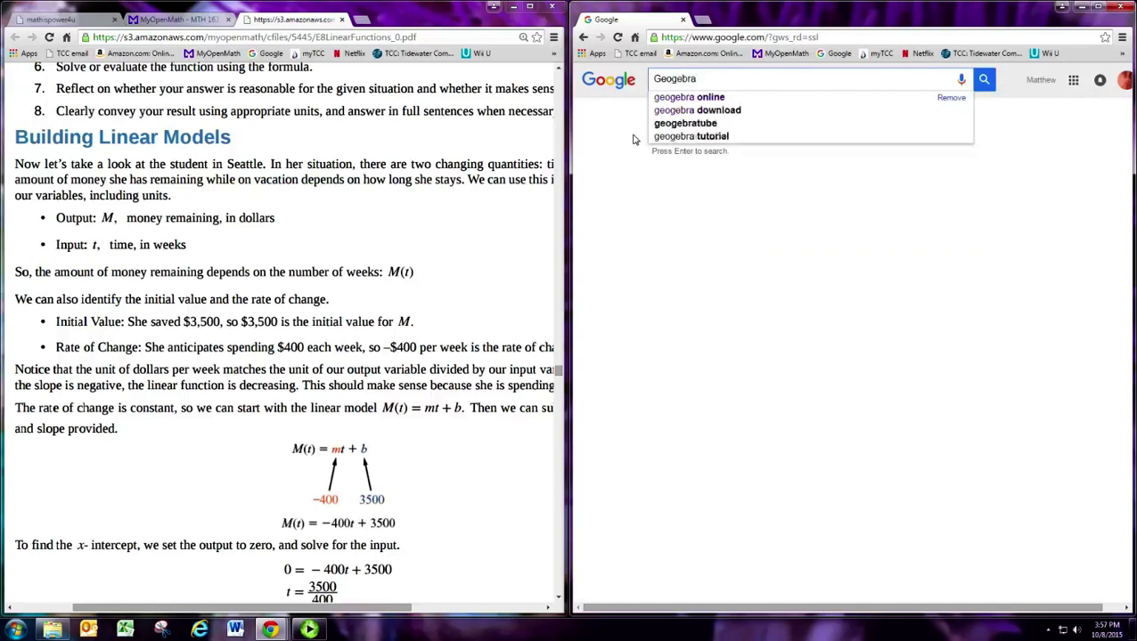
pyautogui.write(' online')
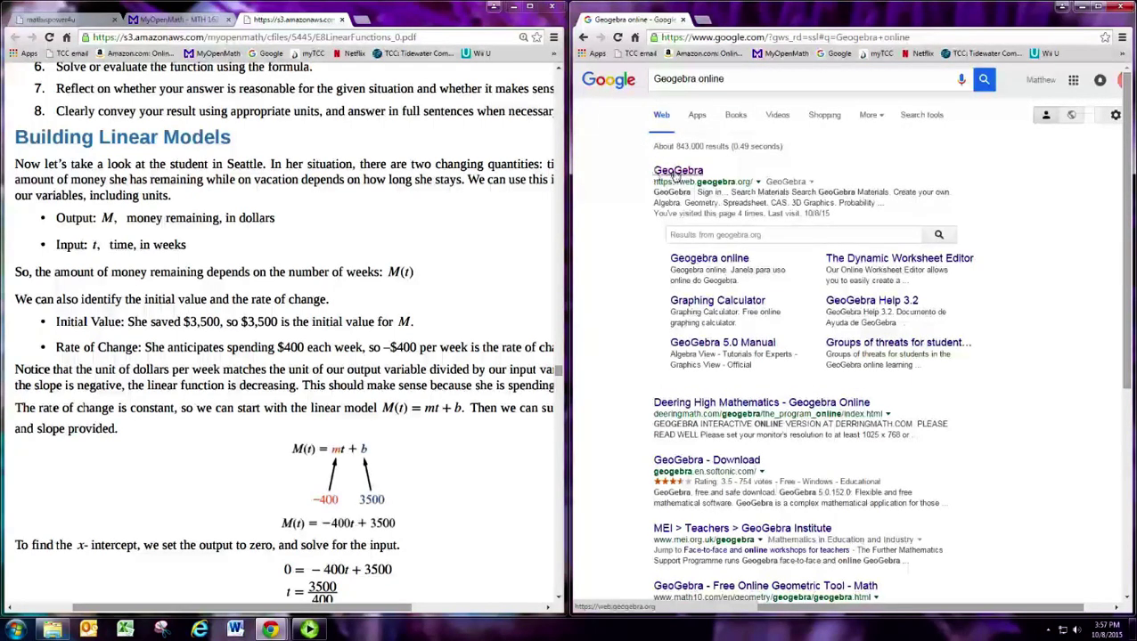
pyautogui.click(674, 172)
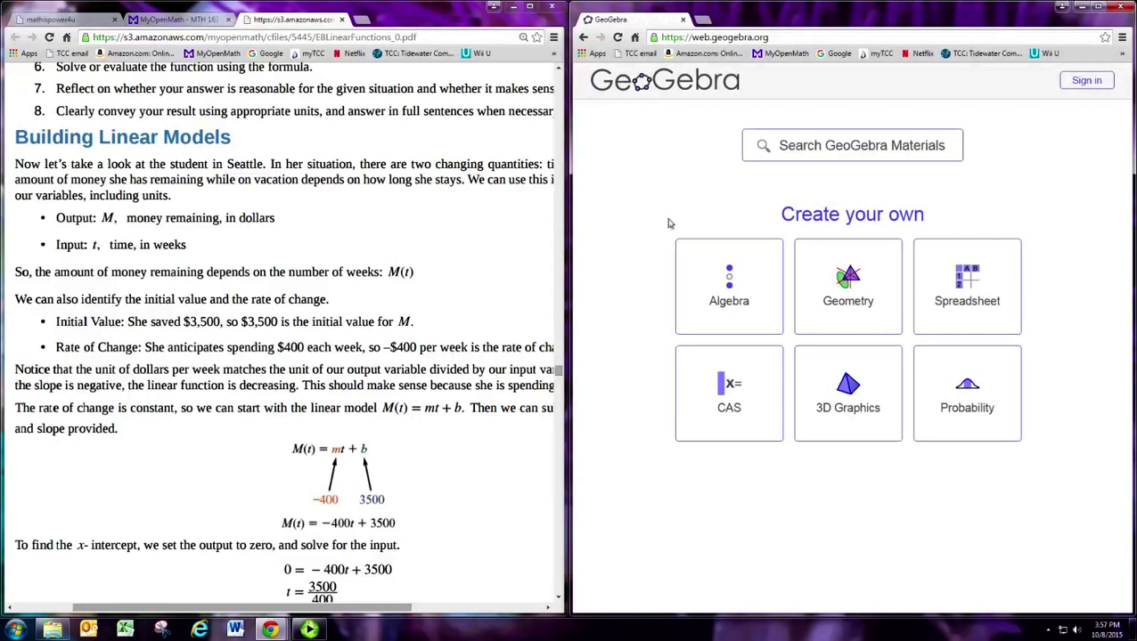
# Start an Algebra workspace and define M(t) = -400t + 3500 in the input bar.
pyautogui.click(739, 303)
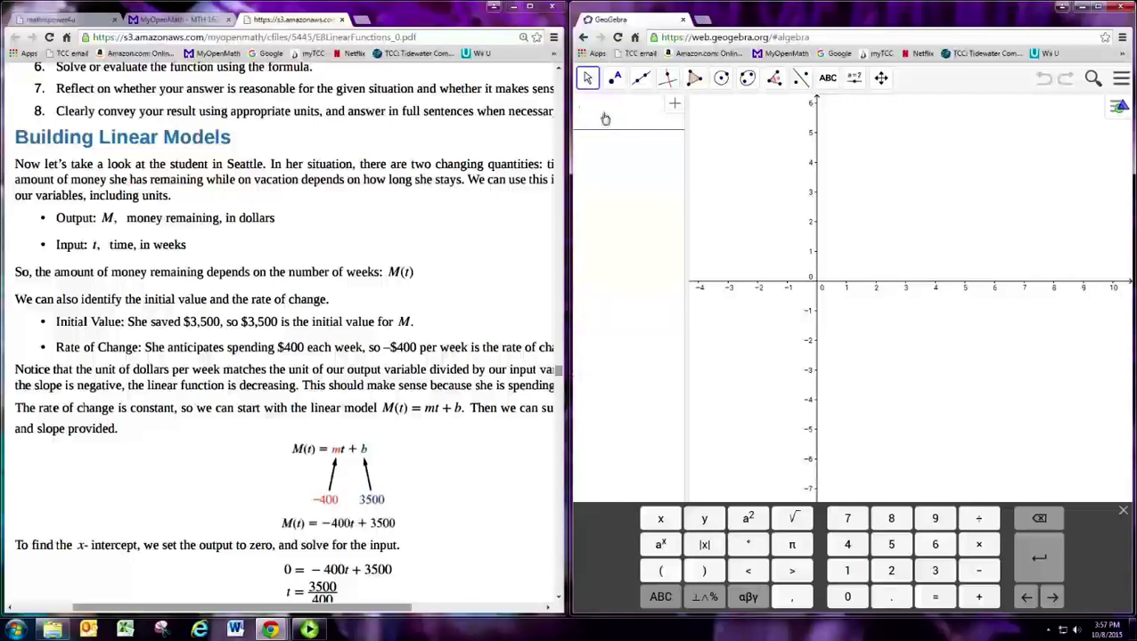
pyautogui.write('M(t) = -400t ')
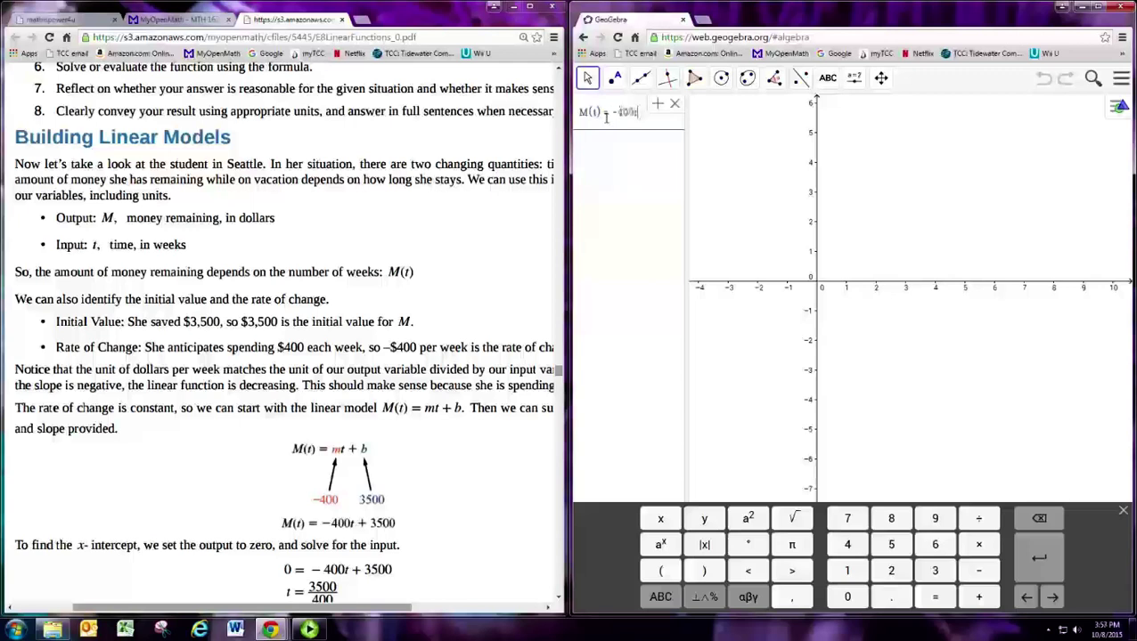
pyautogui.write('+ 3500')
pyautogui.press('Return')
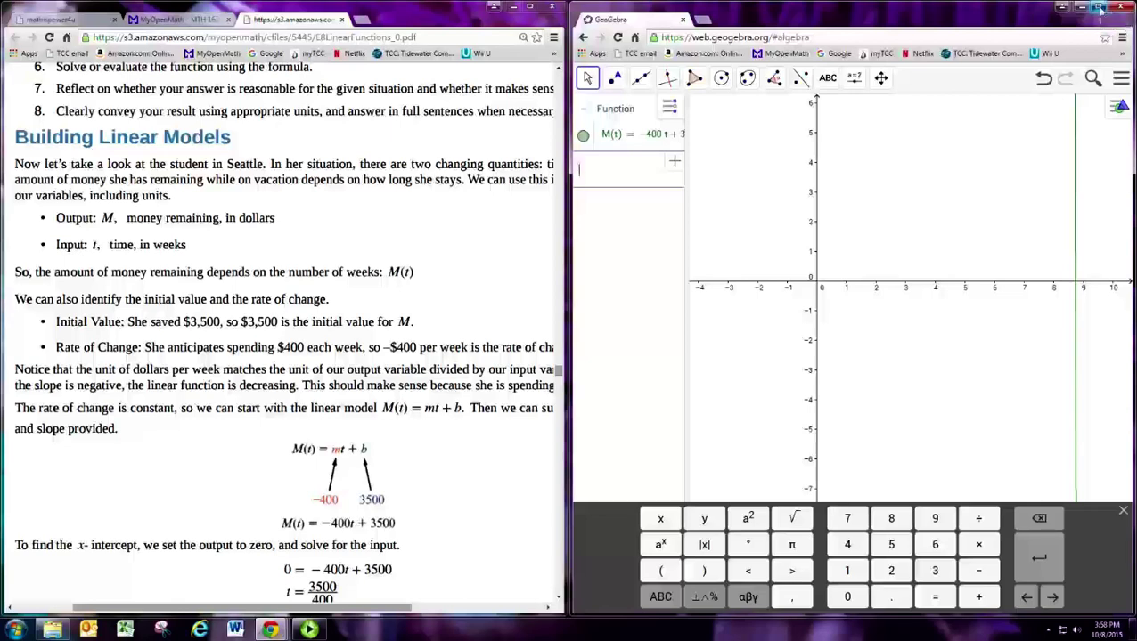
# Maximize the window, then rescale, pan and zoom so both intercepts, 3500 and 8.75, show.
pyautogui.click(1101, 7)
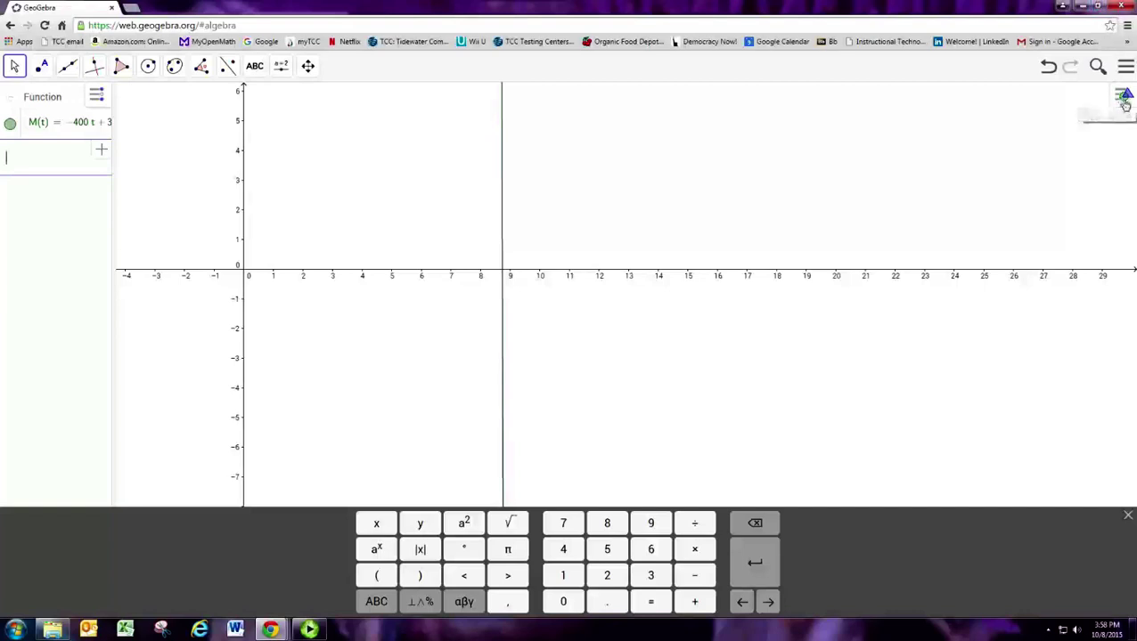
pyautogui.click(1123, 100)
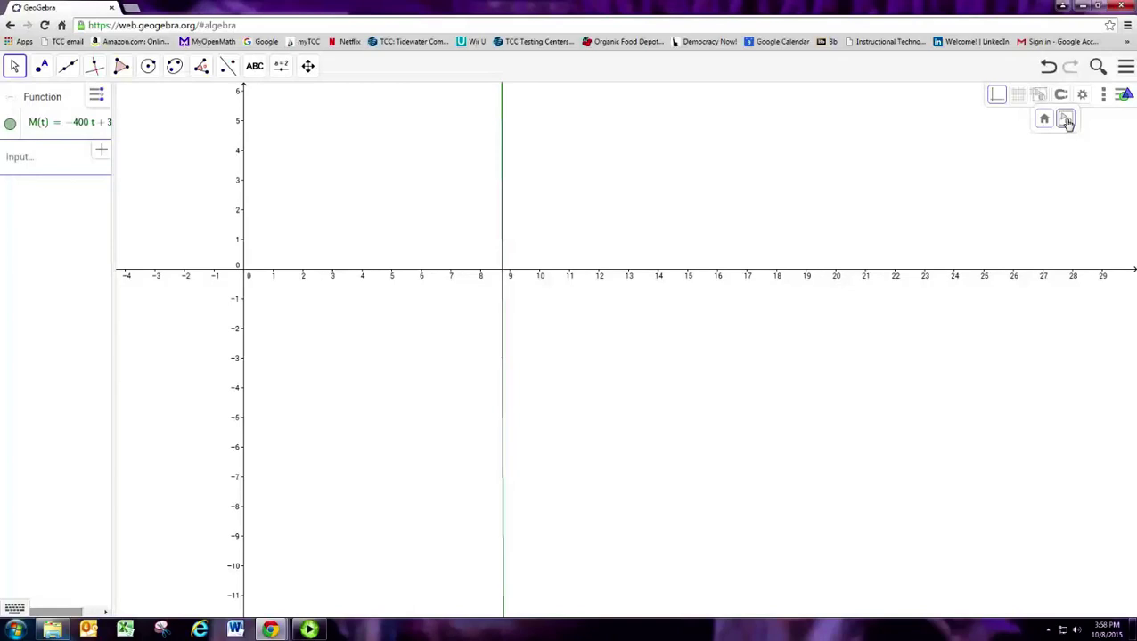
pyautogui.click(1067, 120)
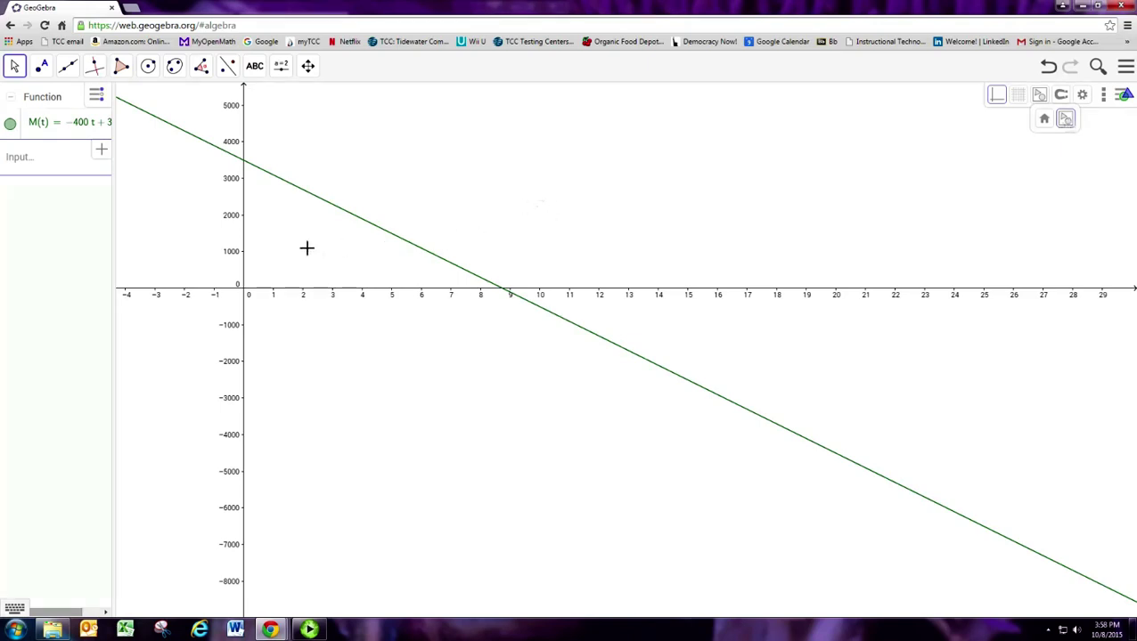
pyautogui.moveTo(307, 249); pyautogui.dragTo(506, 308)
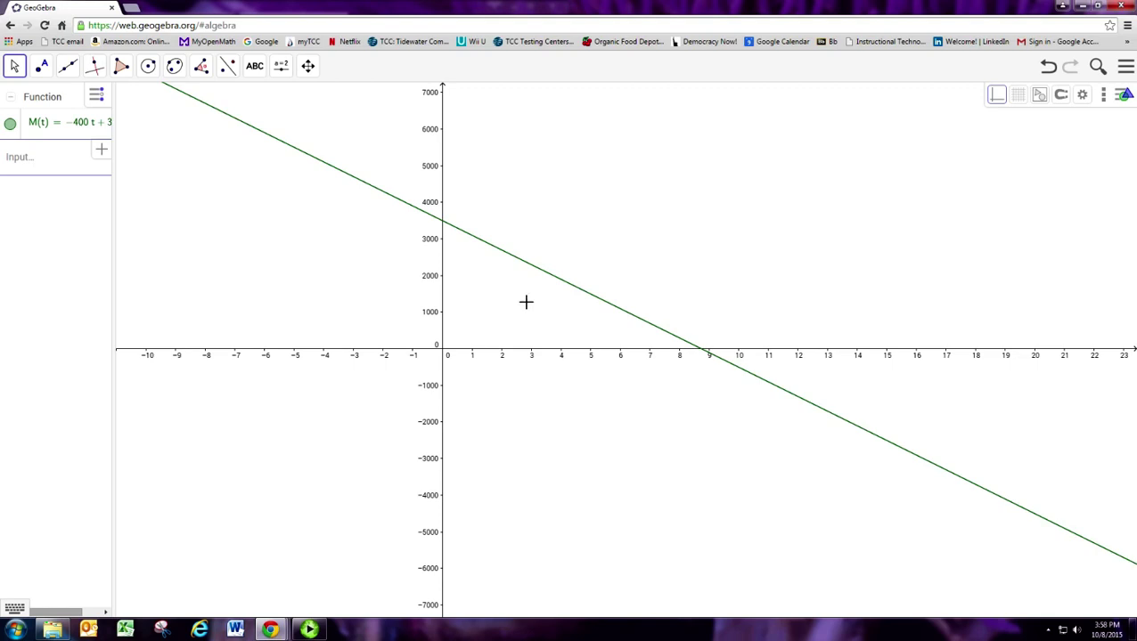
pyautogui.scroll(6, 525, 302)
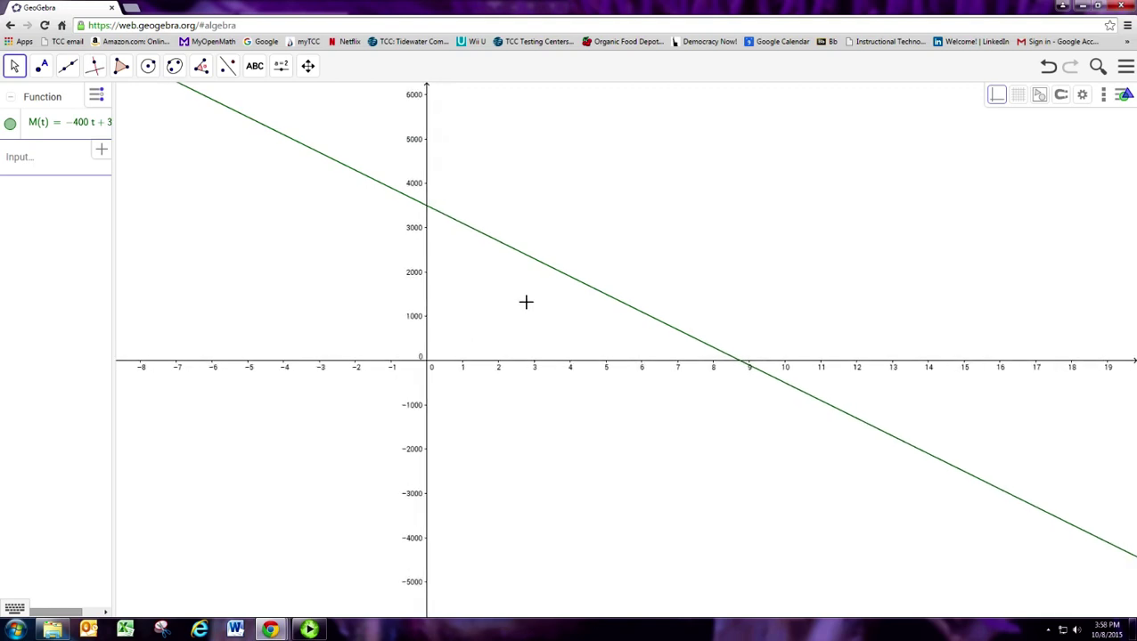
pyautogui.scroll(1, 525, 302)
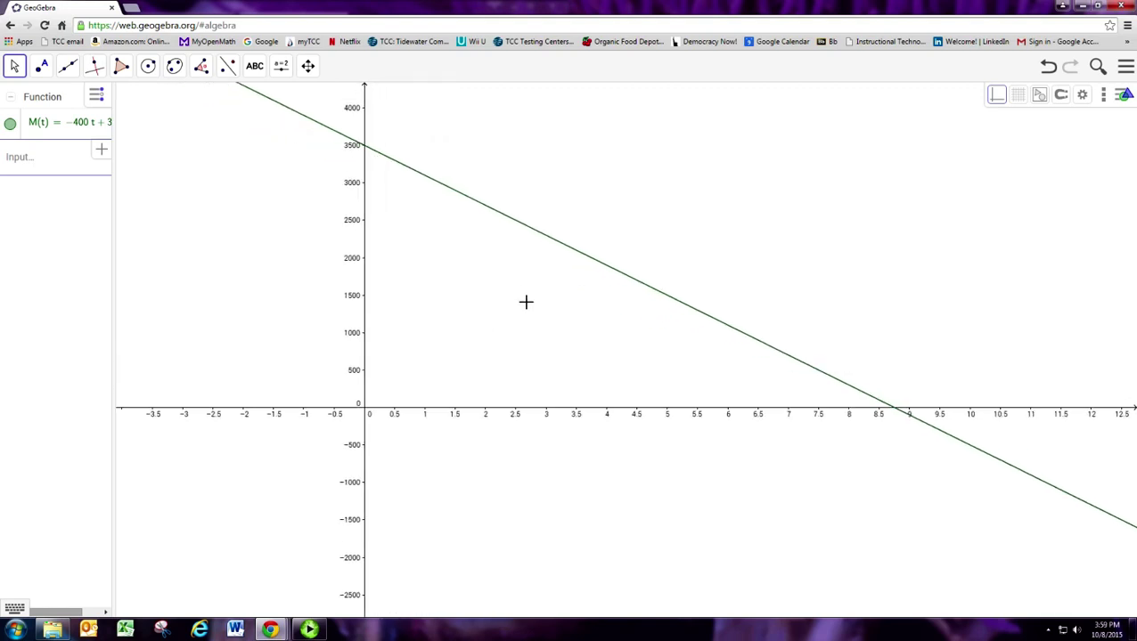
pyautogui.moveTo(525, 302); pyautogui.dragTo(432, 325)
pyautogui.scroll(1, 435, 311)
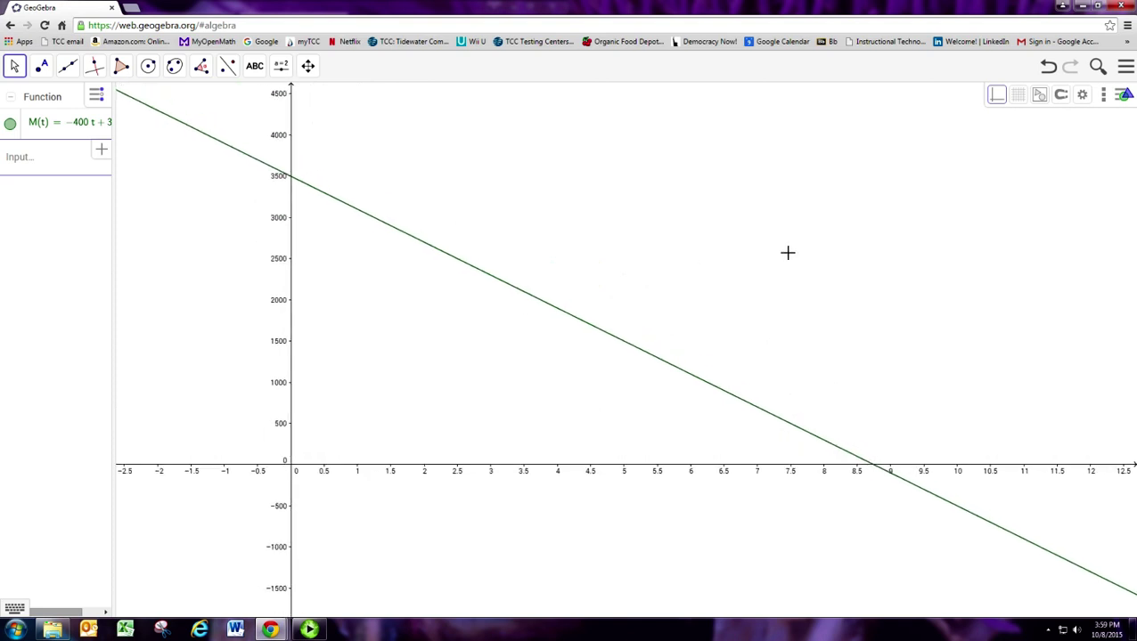
# Turn on major gridlines behind the graph from the graphics style bar.
pyautogui.click(1082, 98)
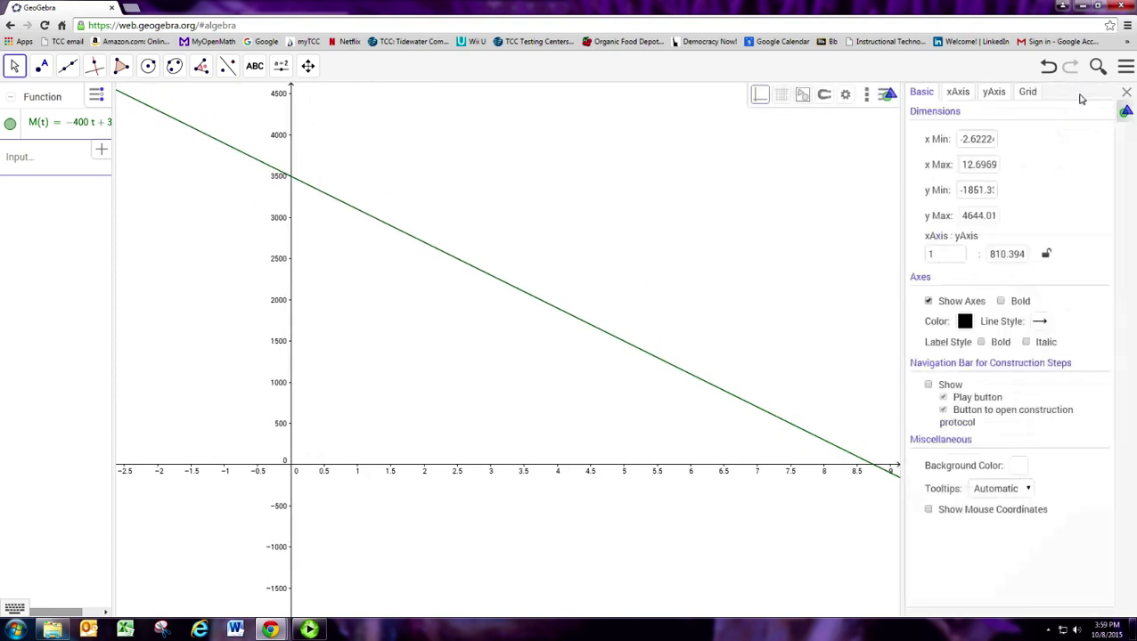
pyautogui.click(846, 98)
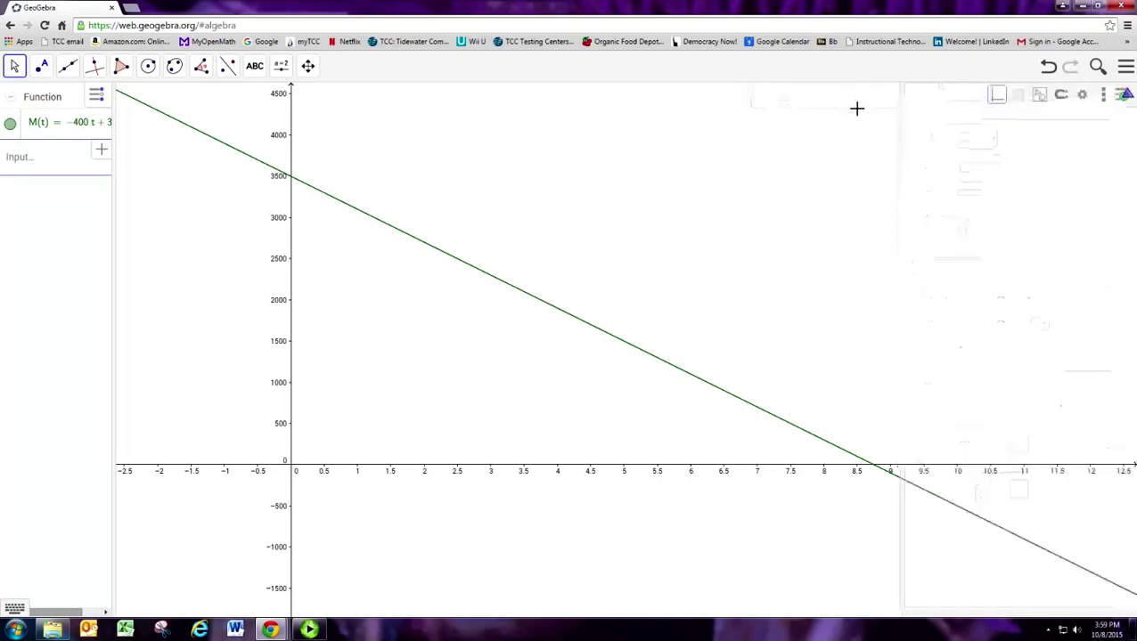
pyautogui.click(1020, 103)
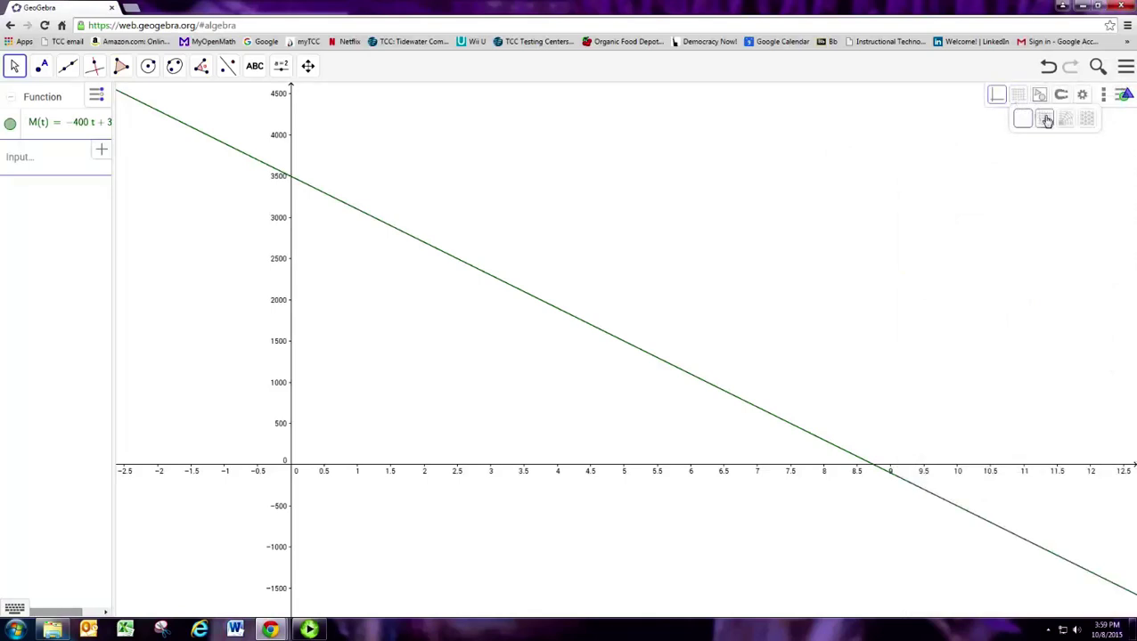
pyautogui.click(1044, 118)
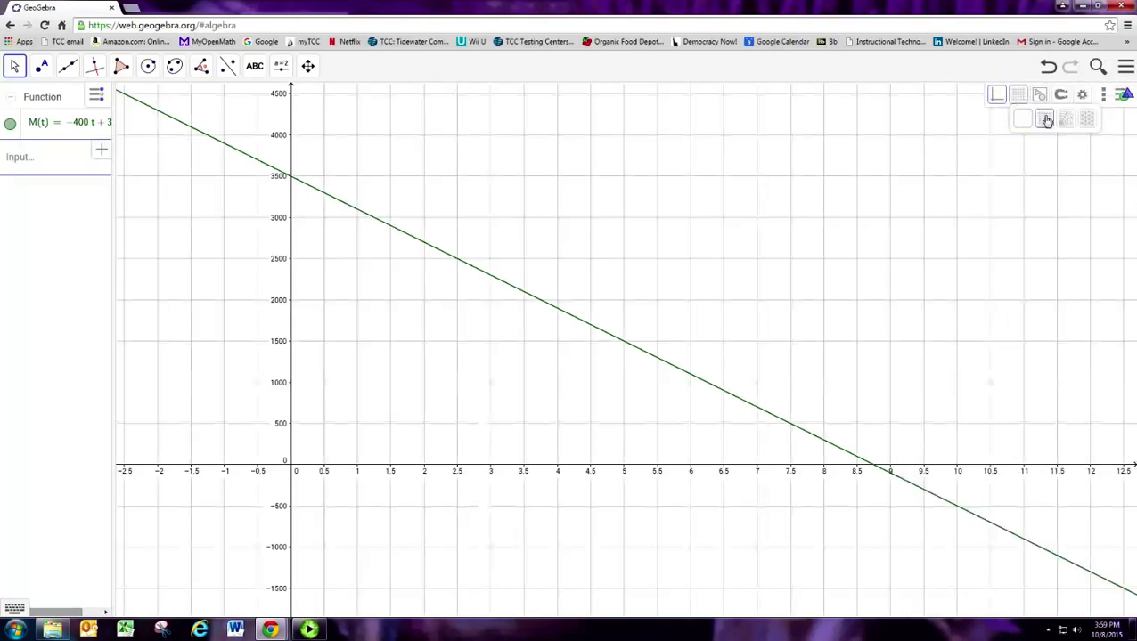
# In M's Object Properties, make the line red and raise its line thickness.
pyautogui.rightClick(52, 130)
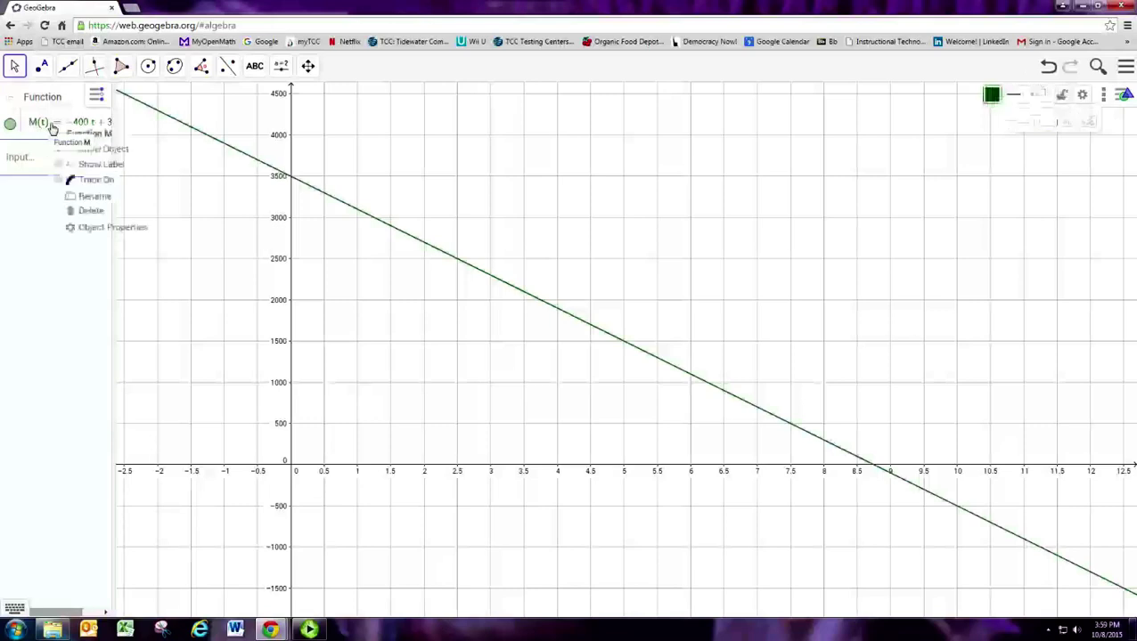
pyautogui.click(106, 229)
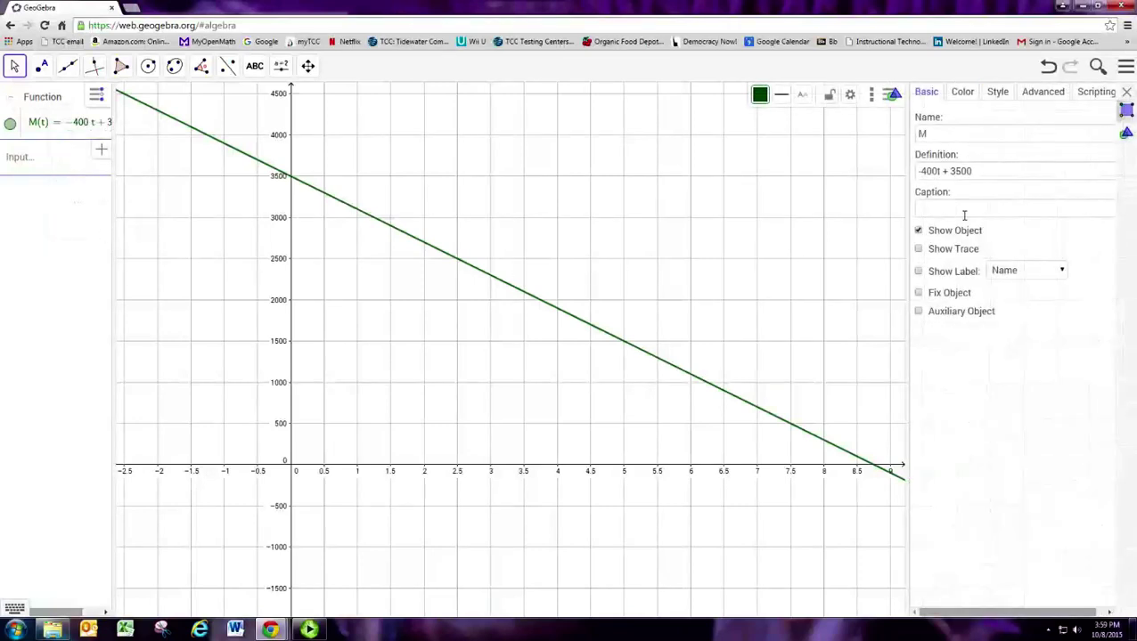
pyautogui.click(961, 92)
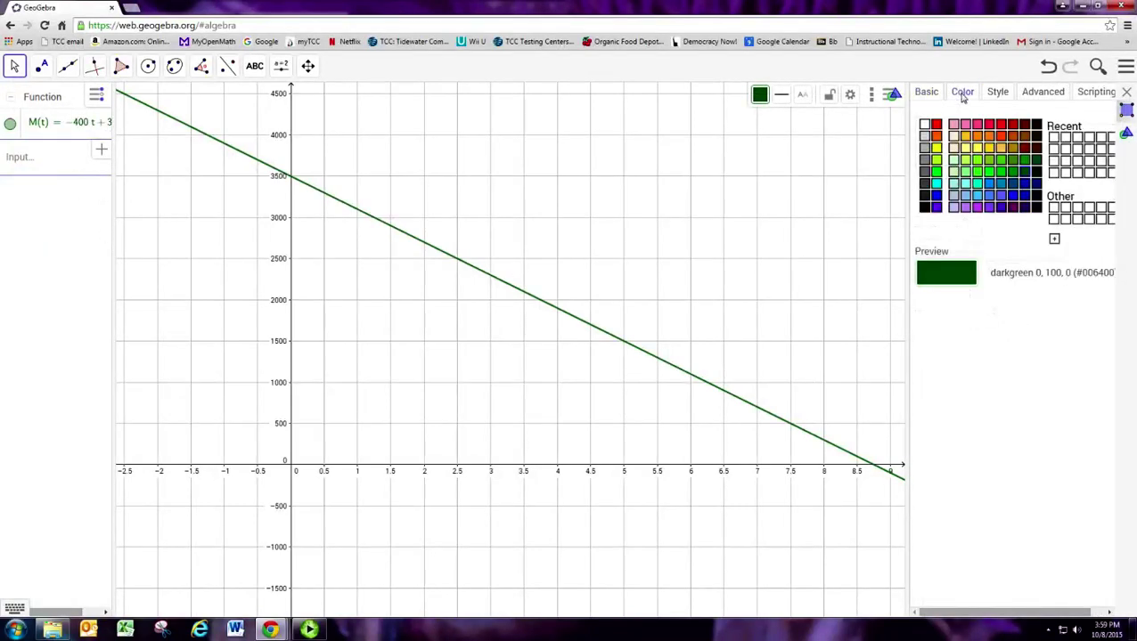
pyautogui.click(937, 125)
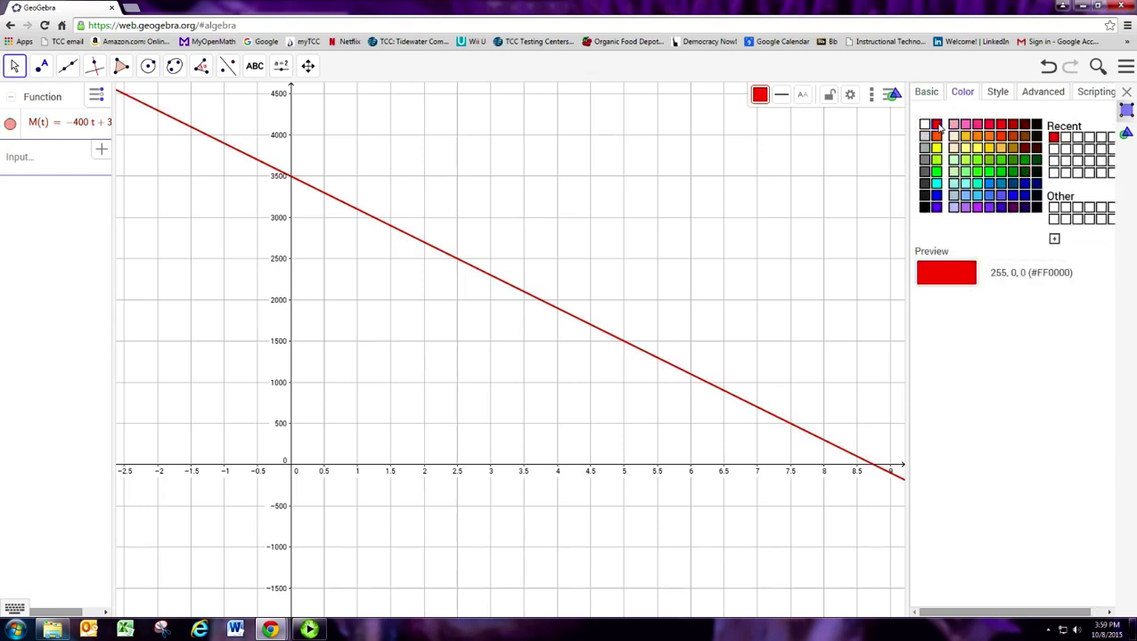
pyautogui.click(999, 93)
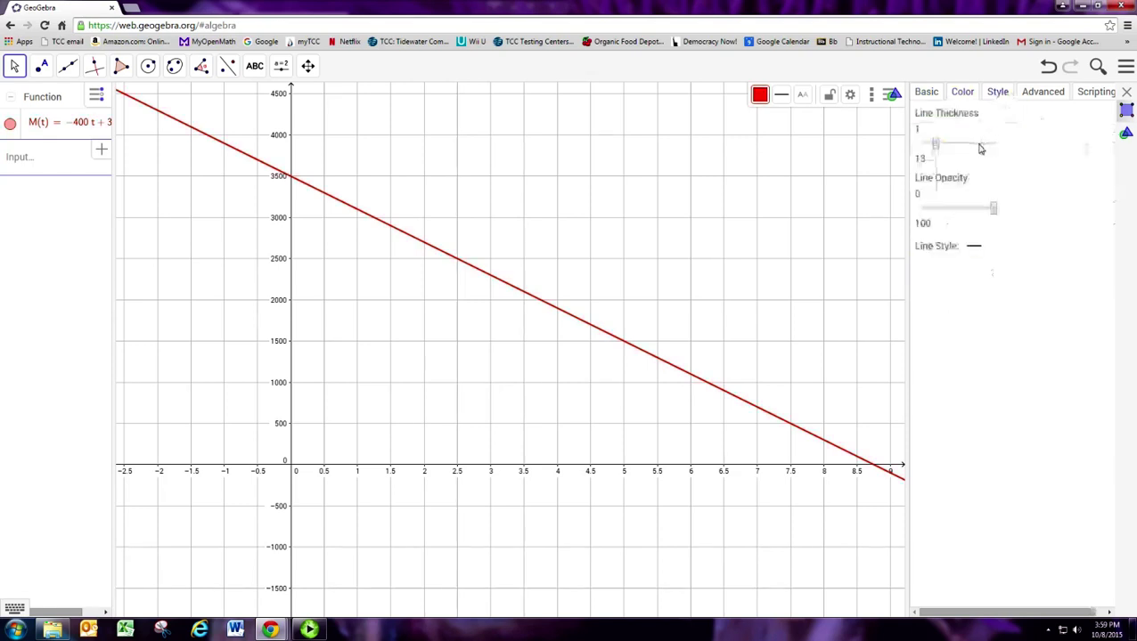
pyautogui.click(979, 145)
pyautogui.moveTo(979, 147); pyautogui.dragTo(960, 147)
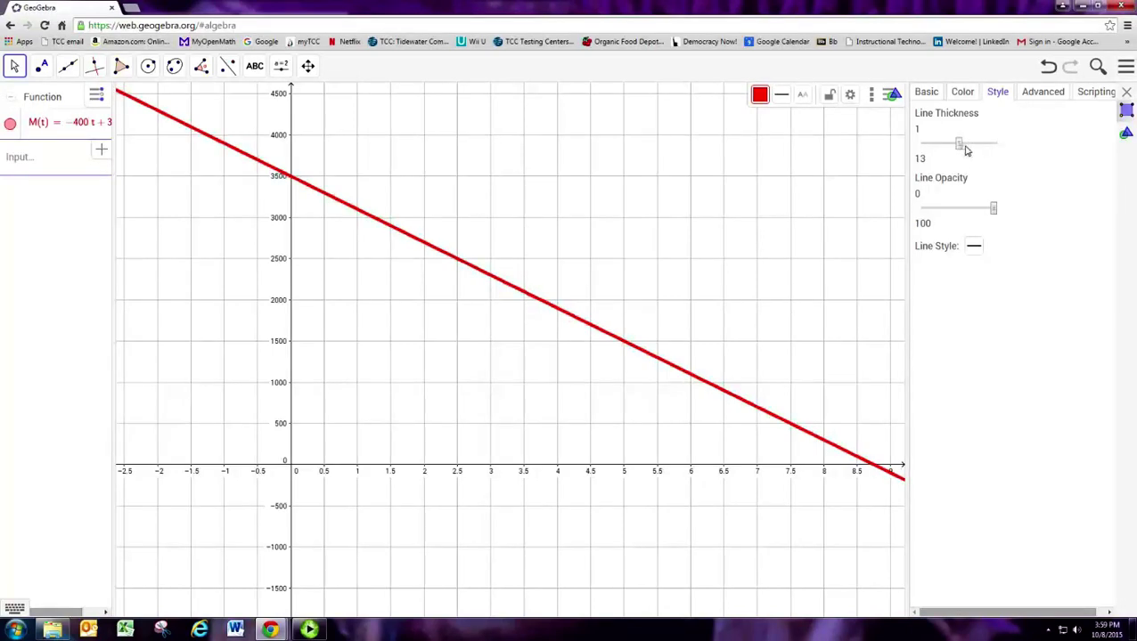
# Caption the line 'M(t)=-400t+3500', show the caption as its label, and reposition the label.
pyautogui.click(927, 92)
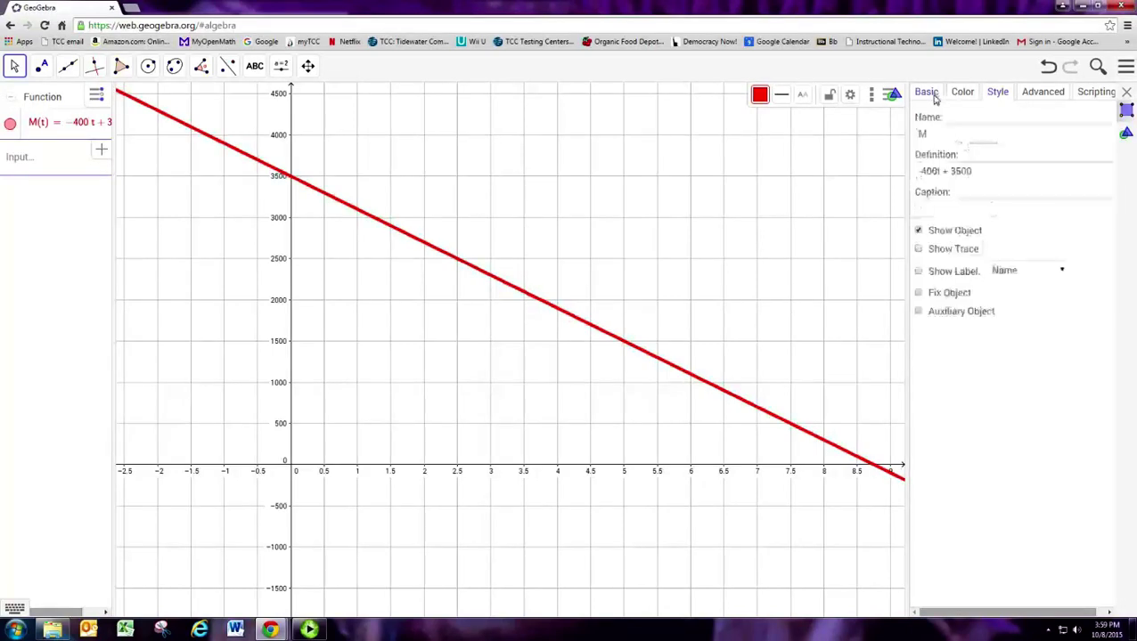
pyautogui.click(964, 209)
pyautogui.write('M')
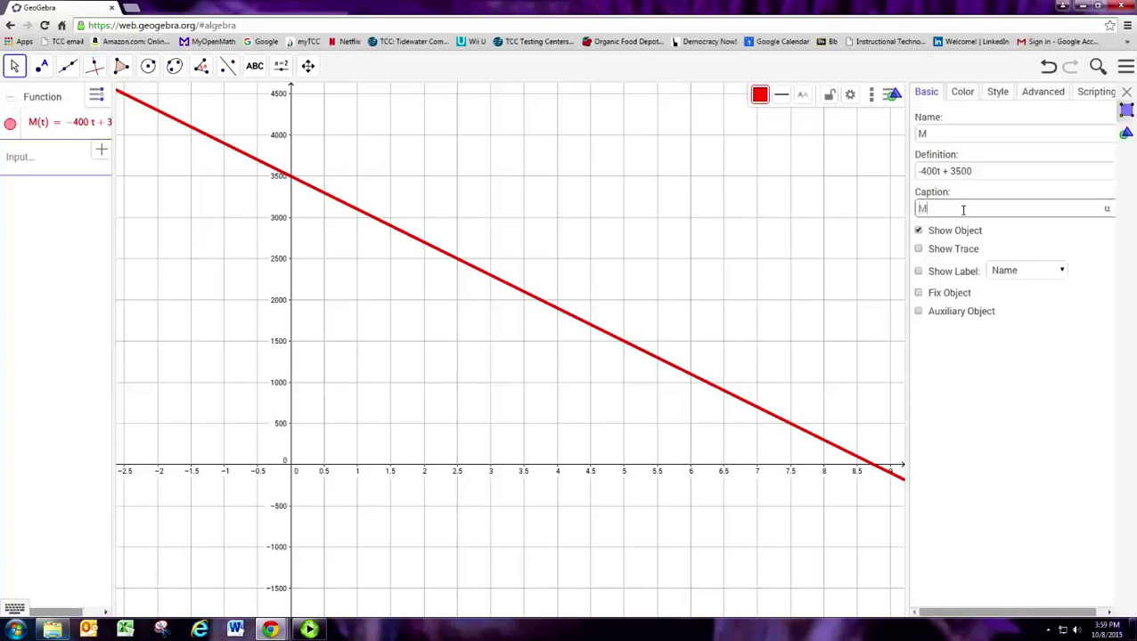
pyautogui.write('(t)=-400t')
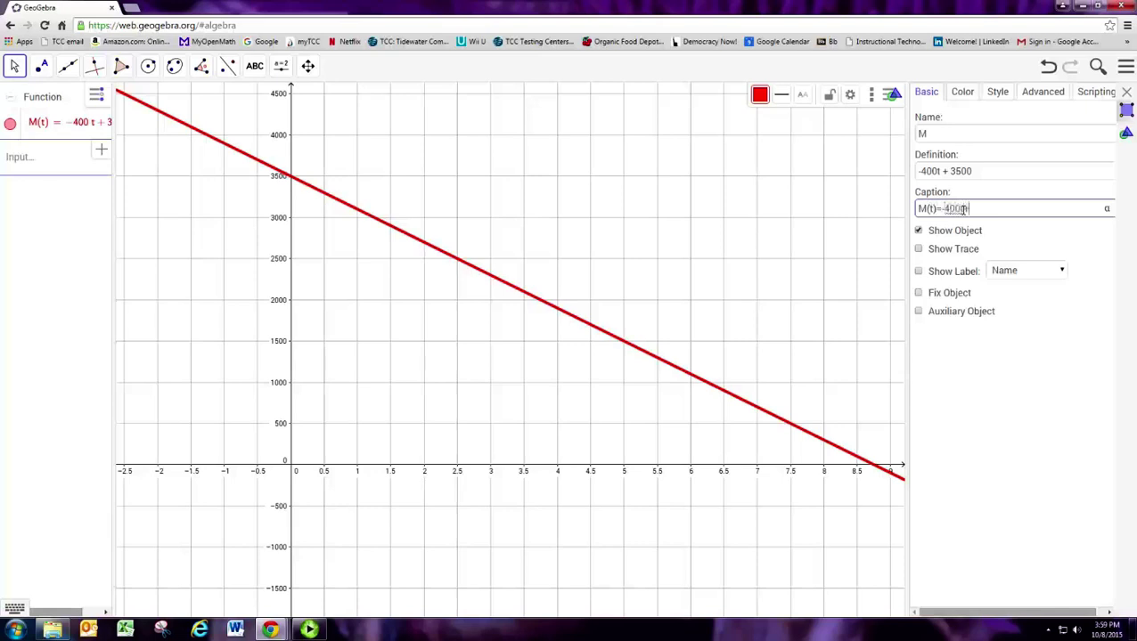
pyautogui.write('+3500')
pyautogui.click(918, 271)
pyautogui.click(1011, 270)
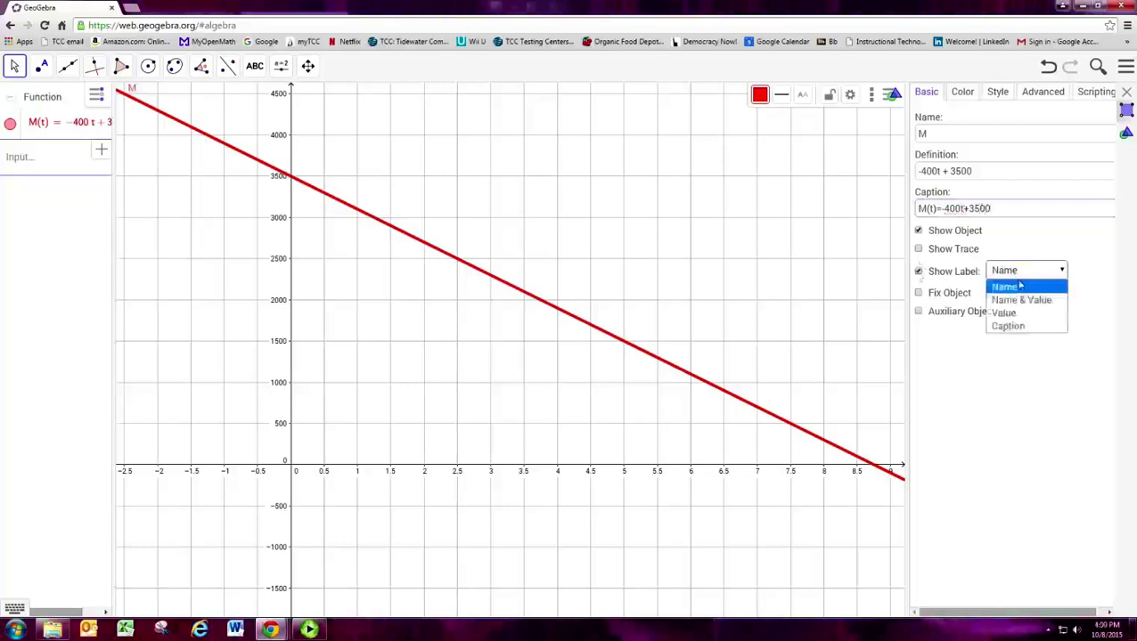
pyautogui.click(1012, 326)
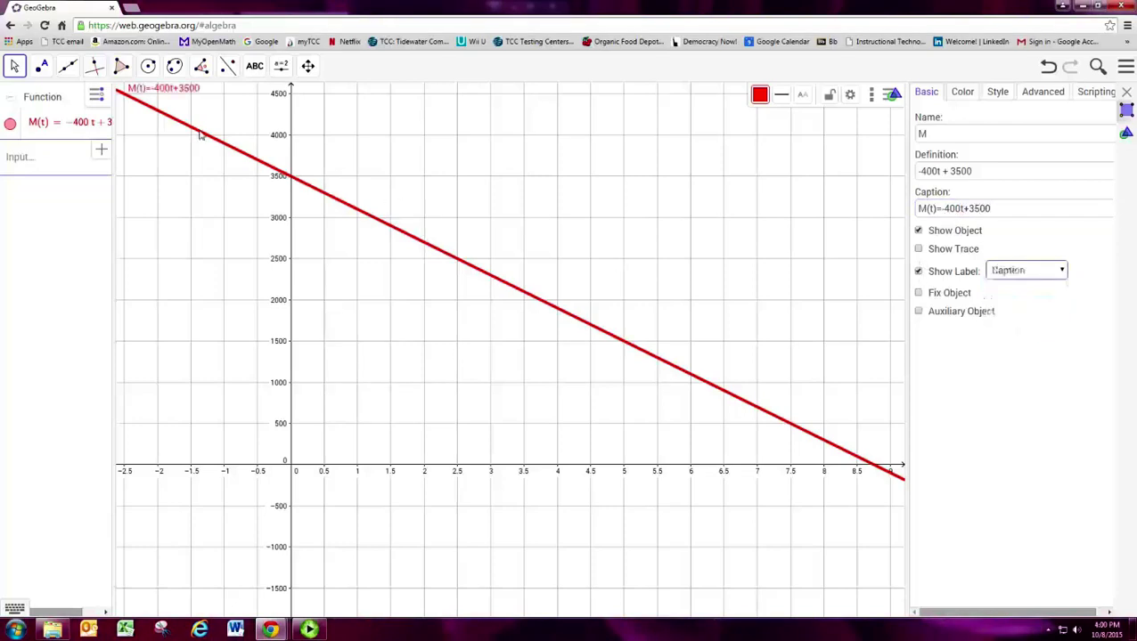
pyautogui.moveTo(181, 96); pyautogui.dragTo(230, 122)
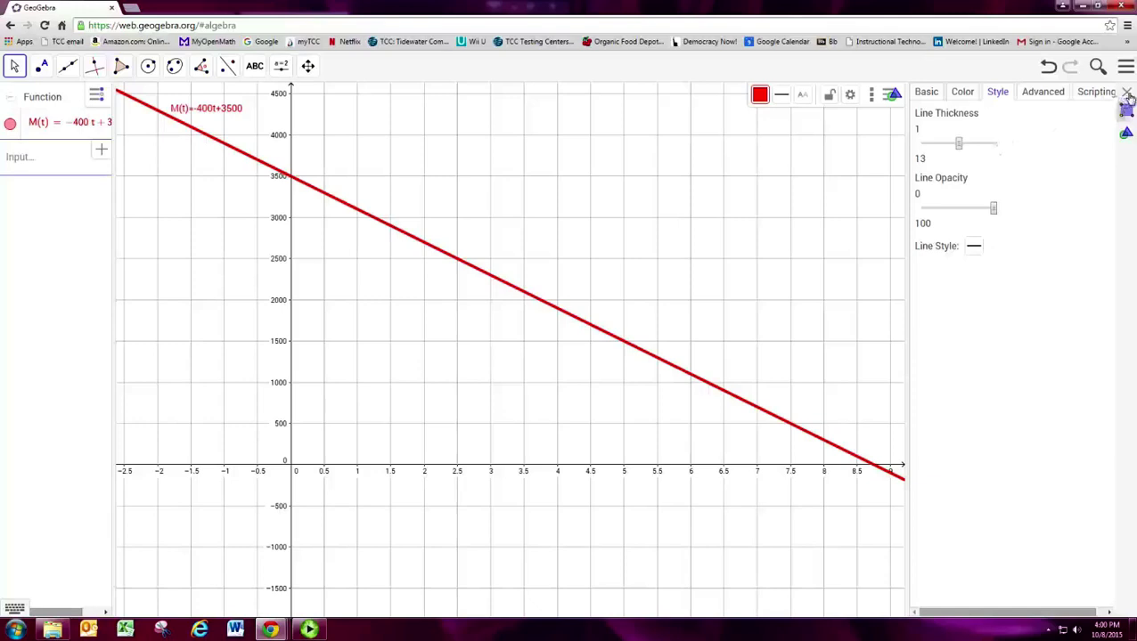
pyautogui.click(1128, 94)
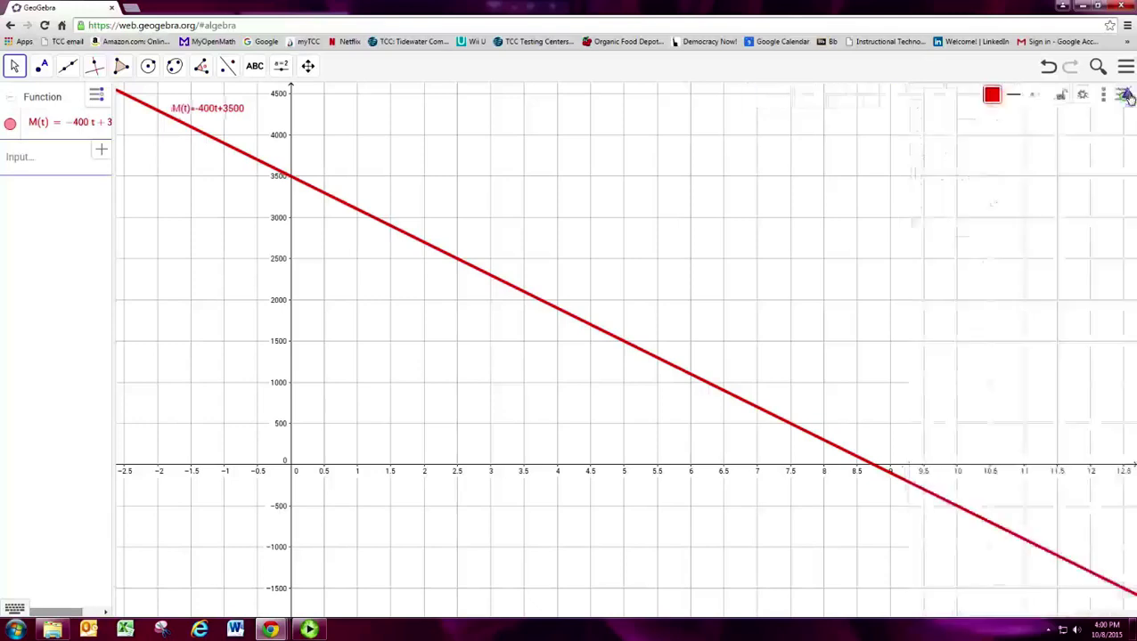
pyautogui.click(451, 193)
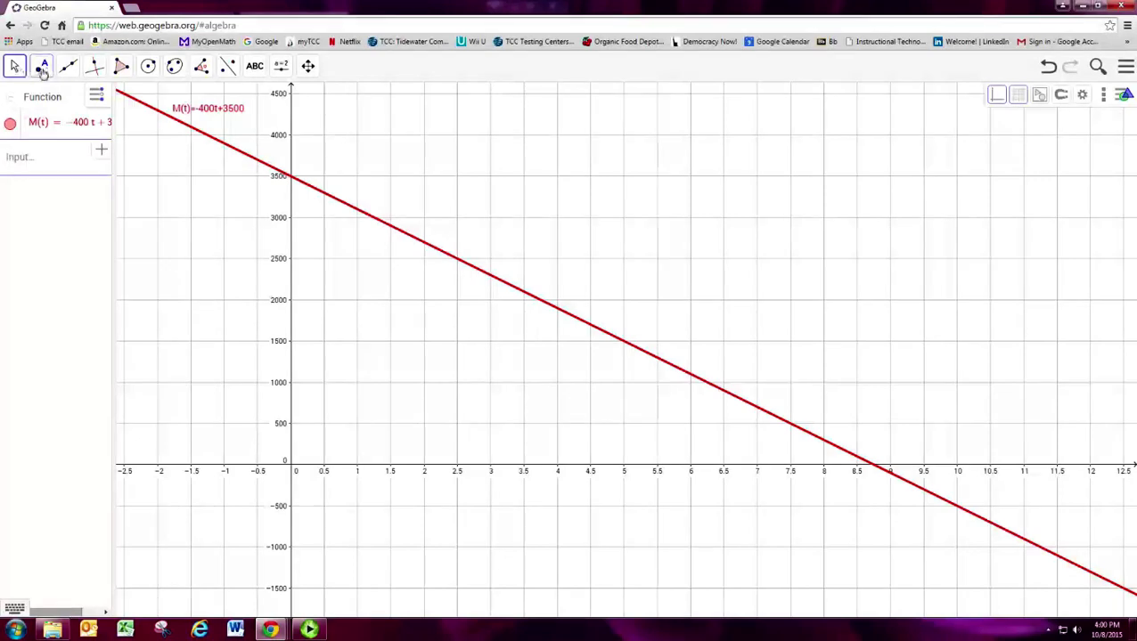
# Place point A at the y-intercept (0, 3500) and point B at the x-intercept (8.75, 0).
pyautogui.click(44, 69)
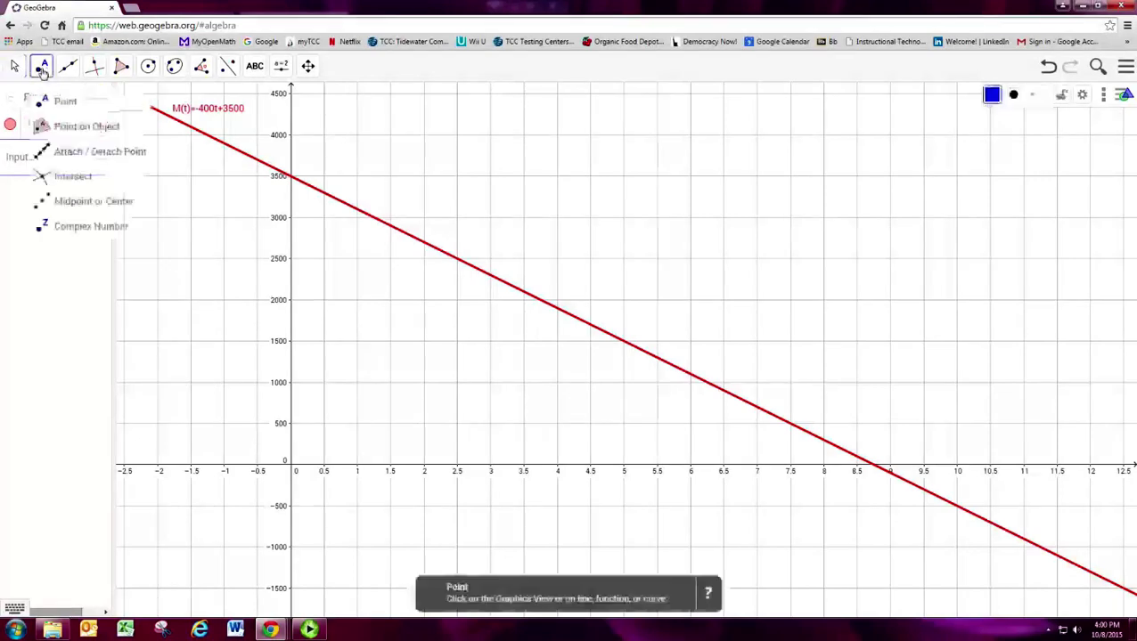
pyautogui.click(64, 105)
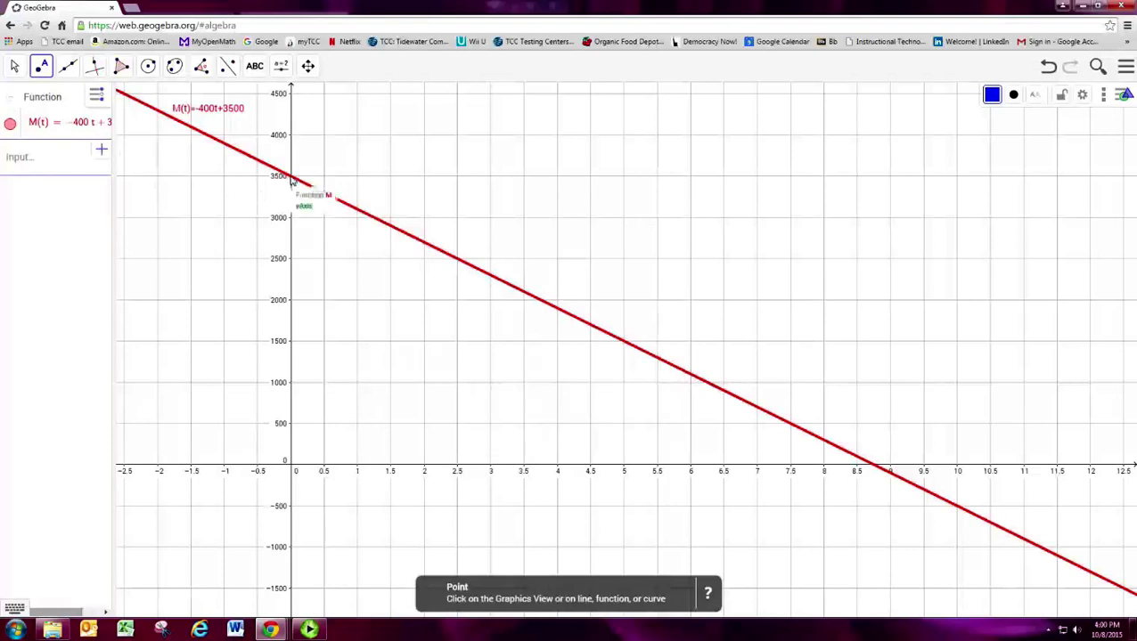
pyautogui.click(291, 178)
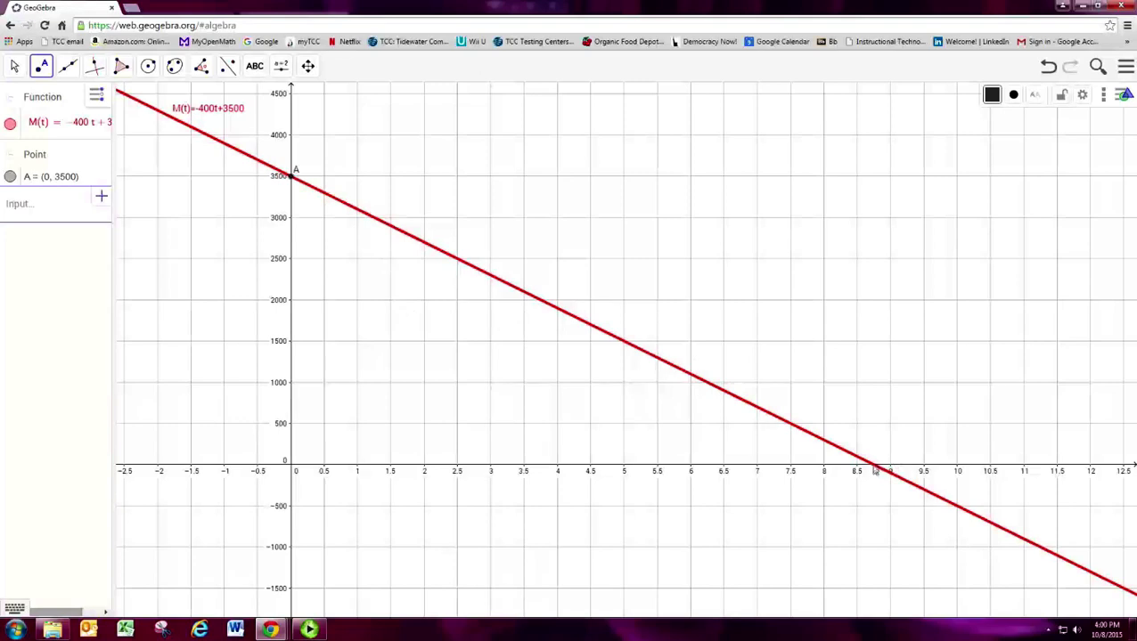
pyautogui.click(874, 471)
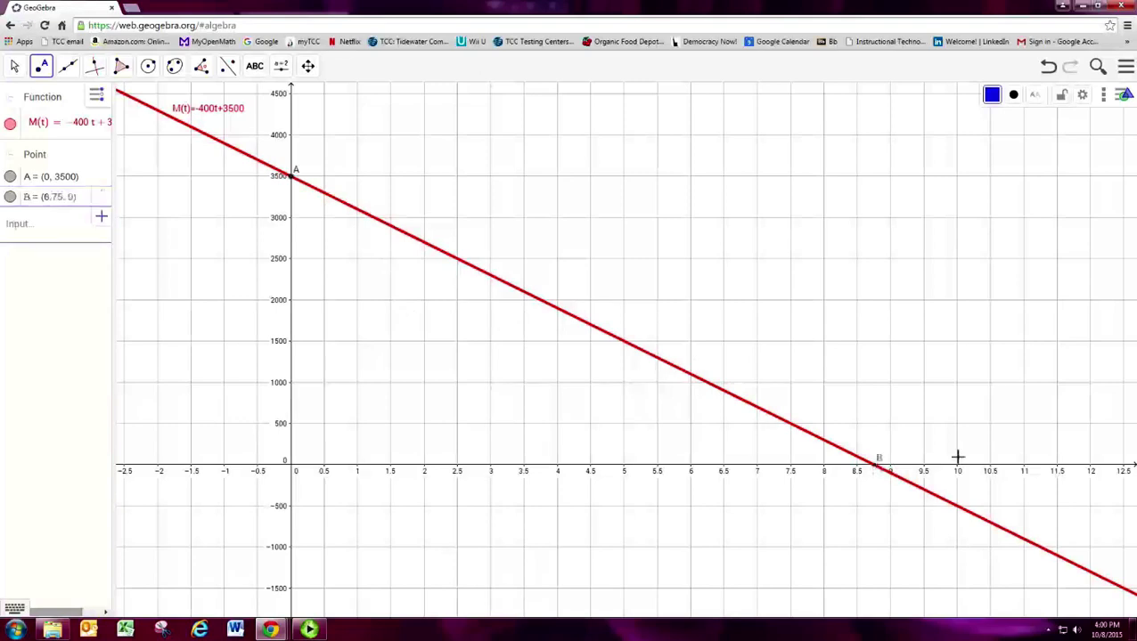
pyautogui.rightClick(51, 183)
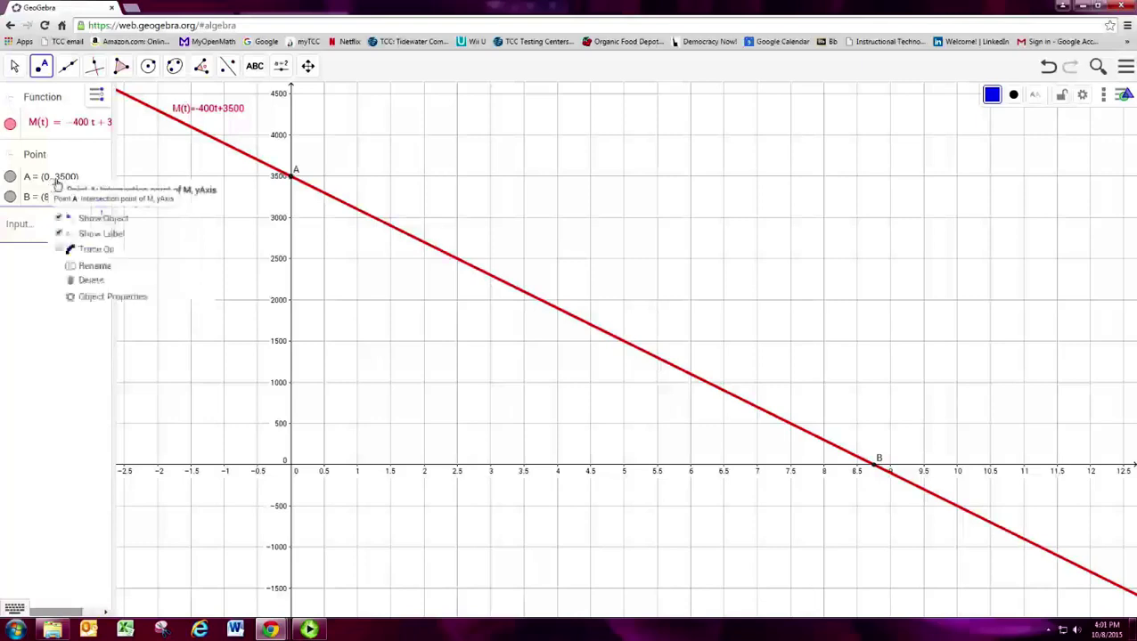
# Set points A and B to show their values, (0, 3500) and (8.75, 0), as labels.
pyautogui.click(106, 299)
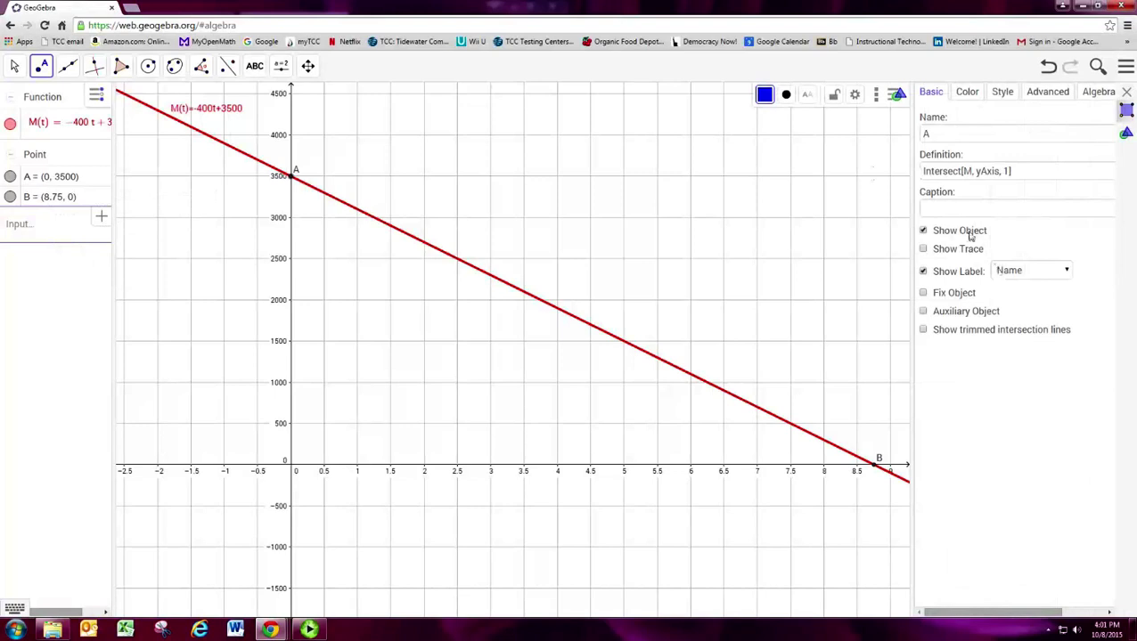
pyautogui.click(1023, 277)
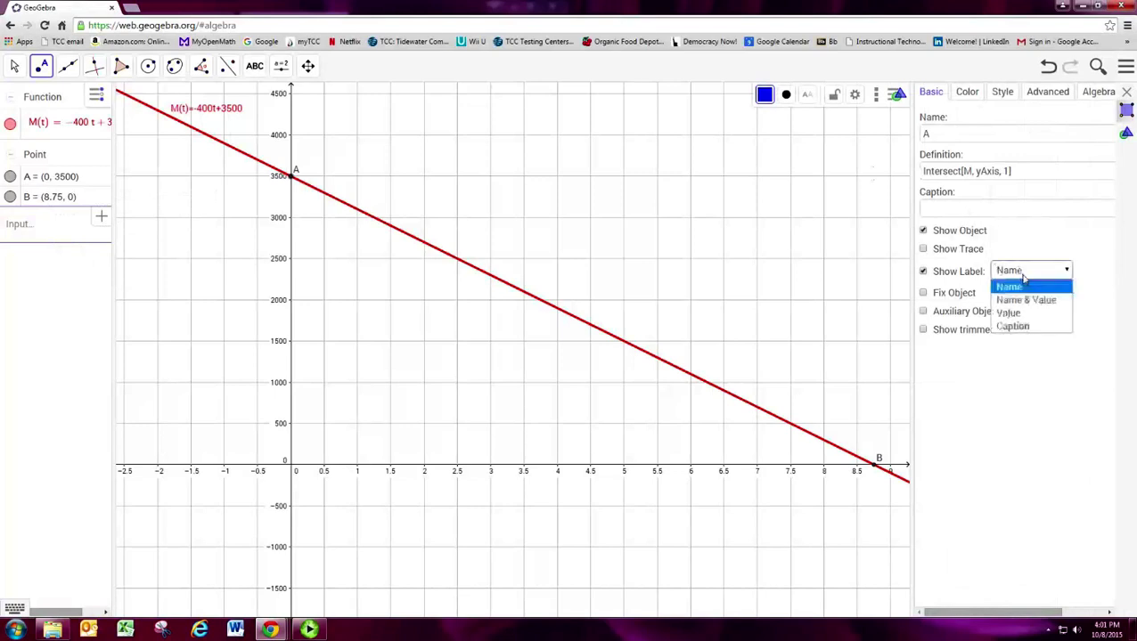
pyautogui.click(1016, 313)
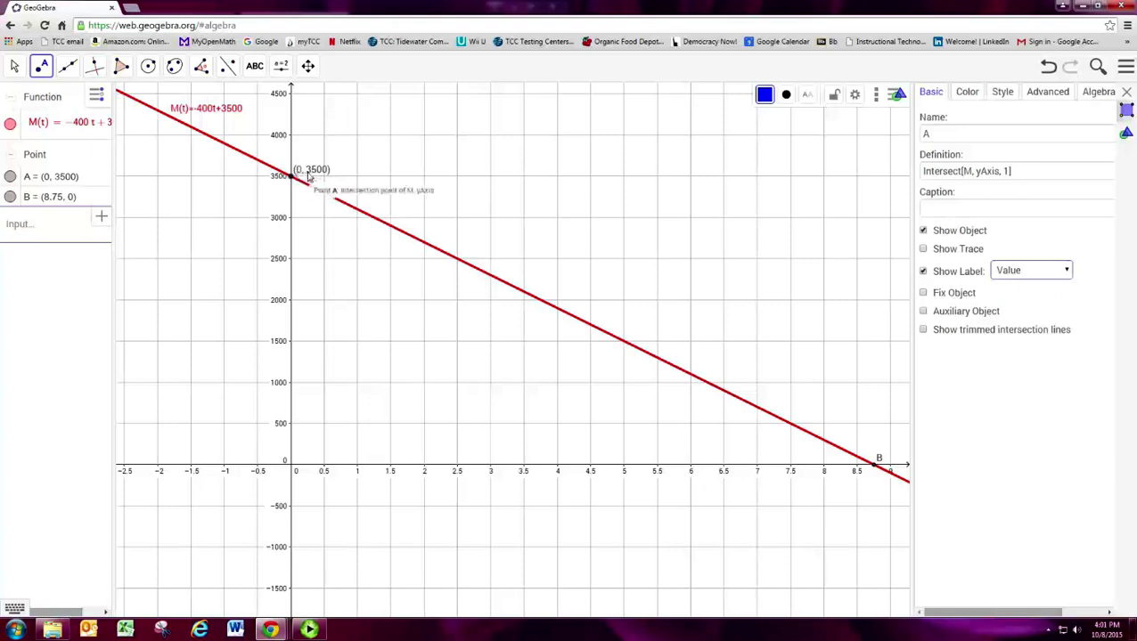
pyautogui.click(60, 204)
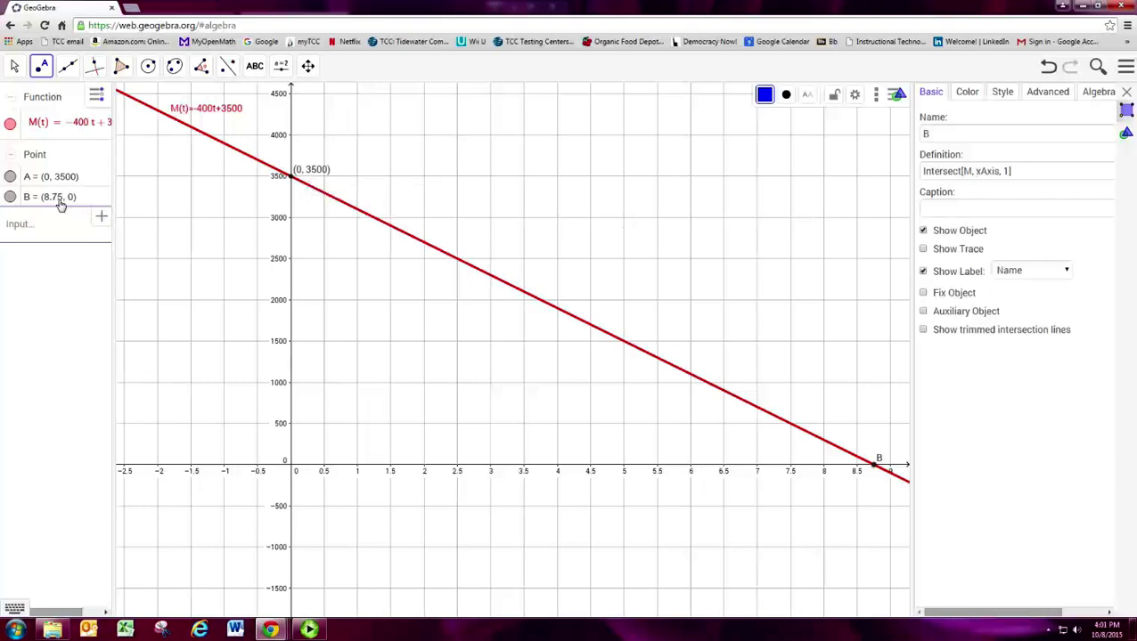
pyautogui.click(994, 275)
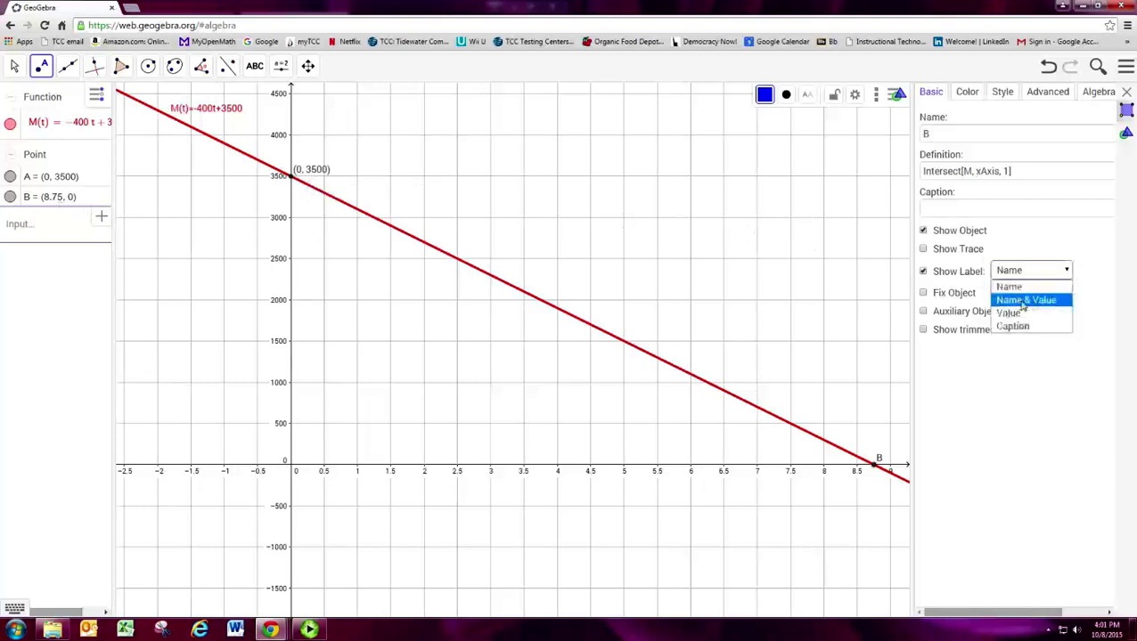
pyautogui.click(1018, 314)
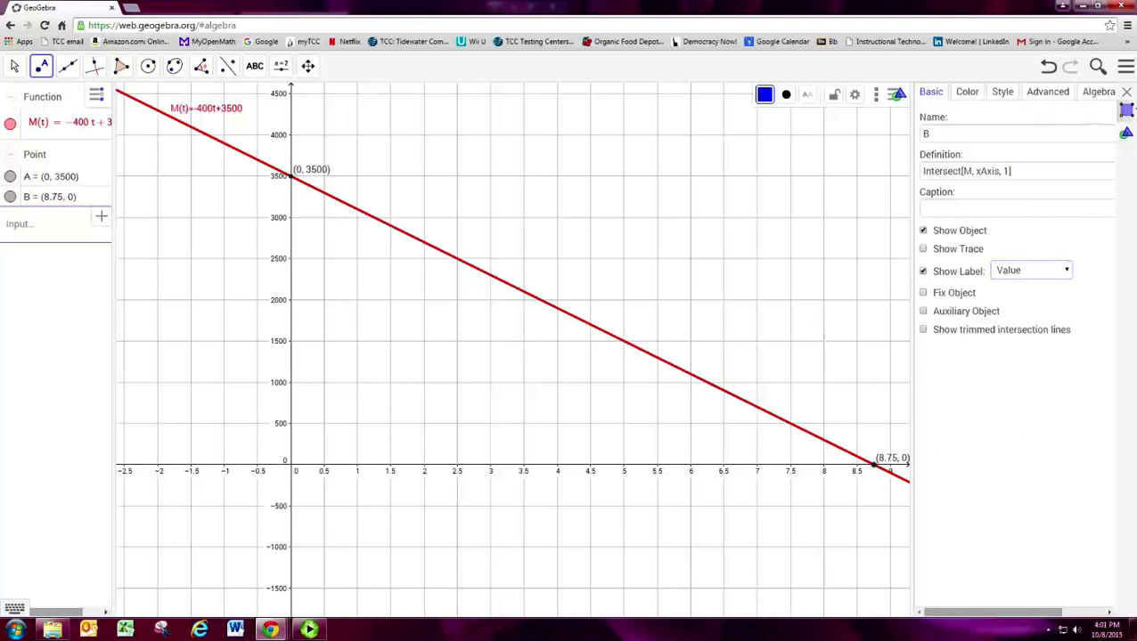
pyautogui.click(1129, 92)
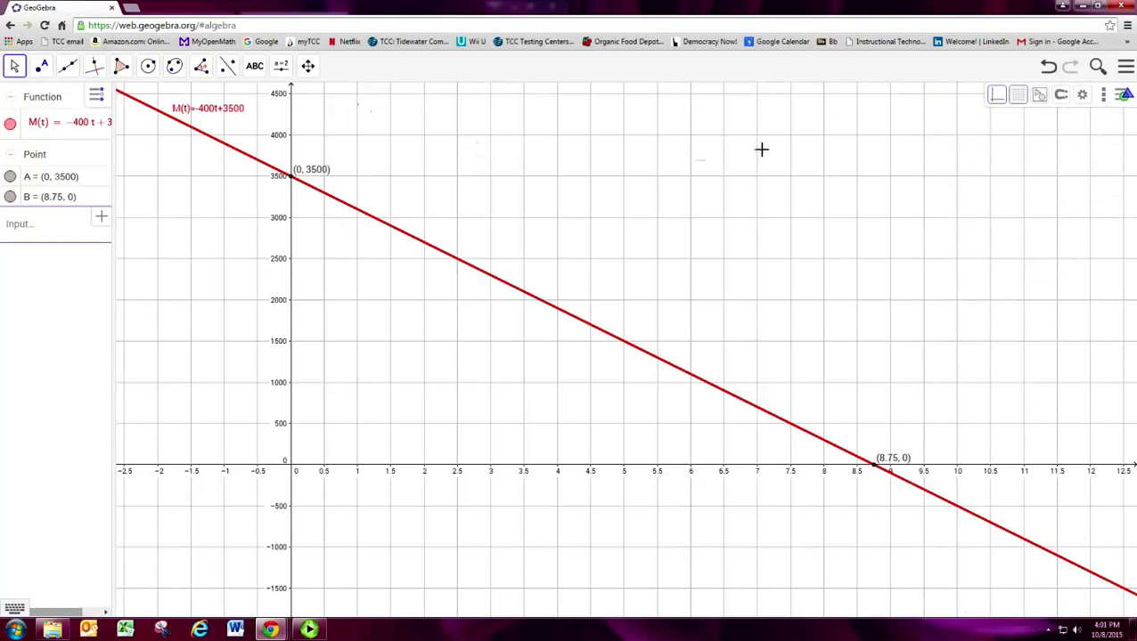
# Bring up the Graphics x-axis settings and arrange GeoGebra beside the PDF lesson.
pyautogui.click(1084, 96)
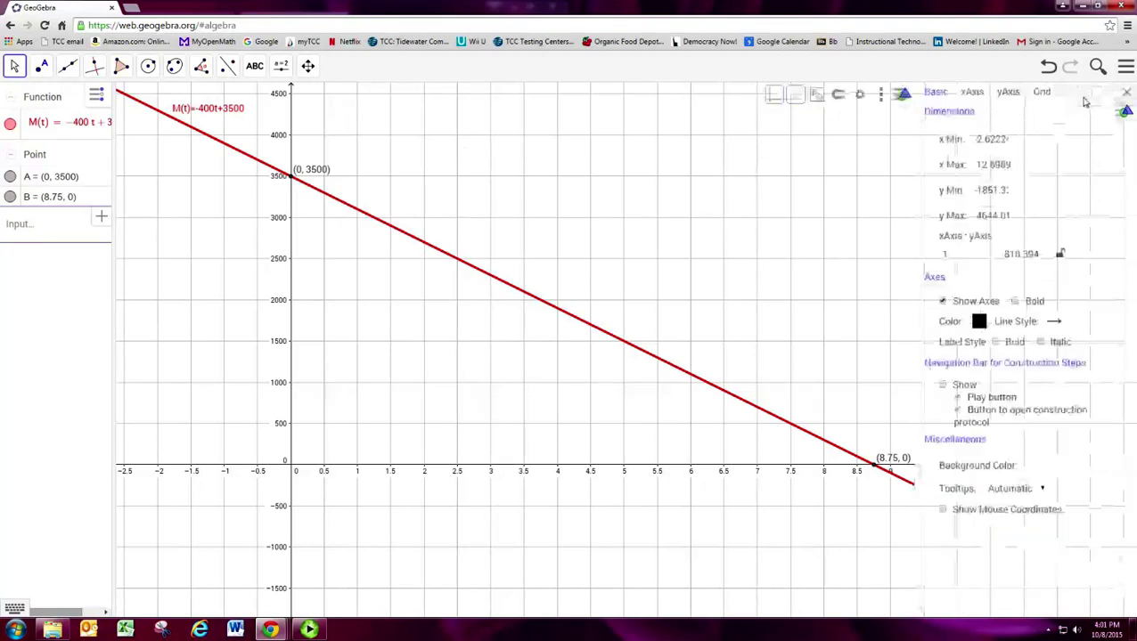
pyautogui.click(972, 93)
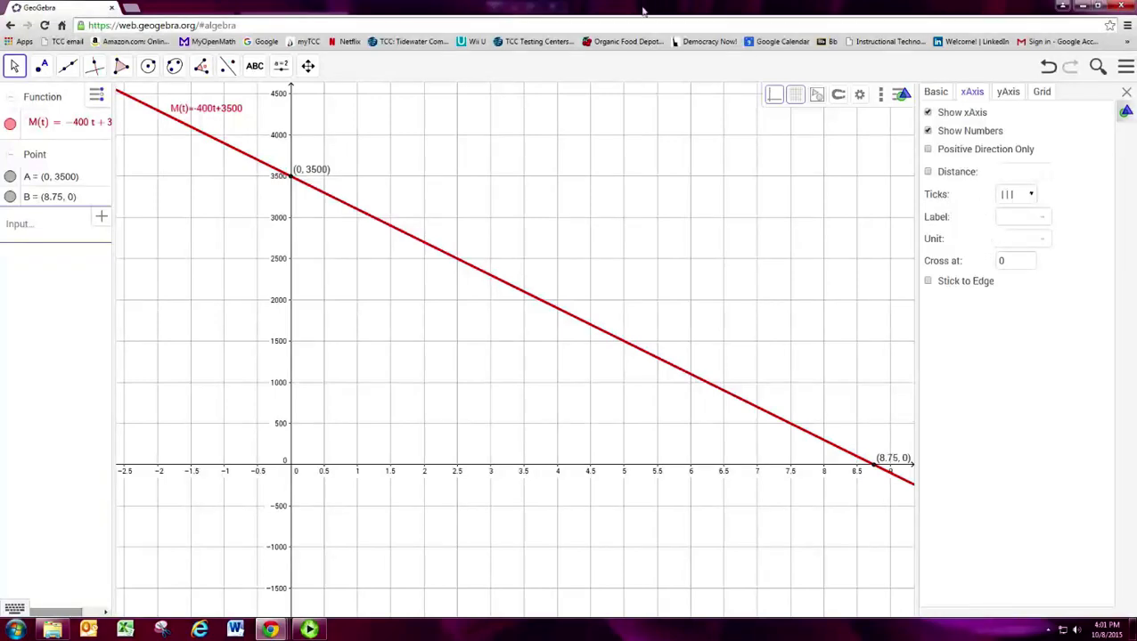
pyautogui.moveTo(643, 11); pyautogui.dragTo(1135, 89)
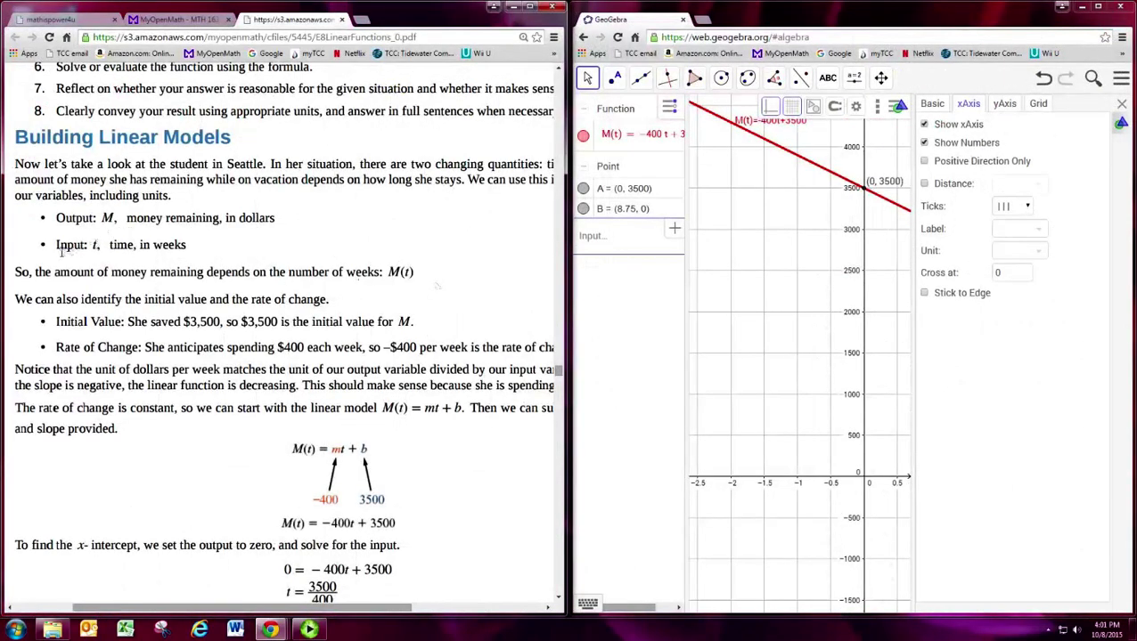
pyautogui.moveTo(57, 248); pyautogui.dragTo(195, 252)
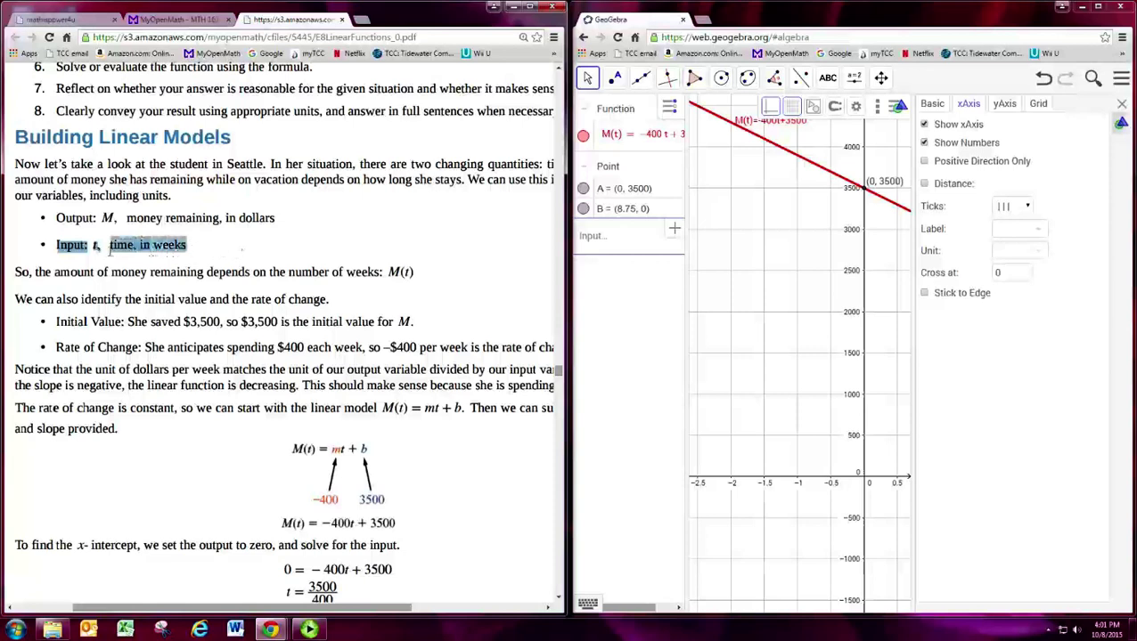
pyautogui.click(116, 254)
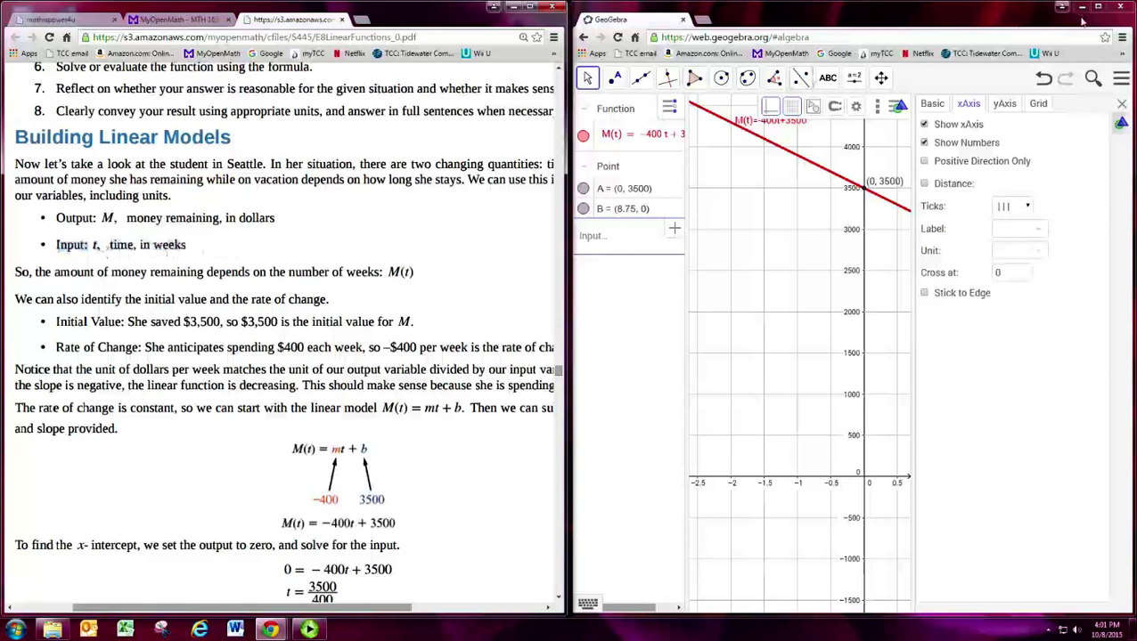
# Label the horizontal axis 't, time (weeks)'.
pyautogui.click(1018, 229)
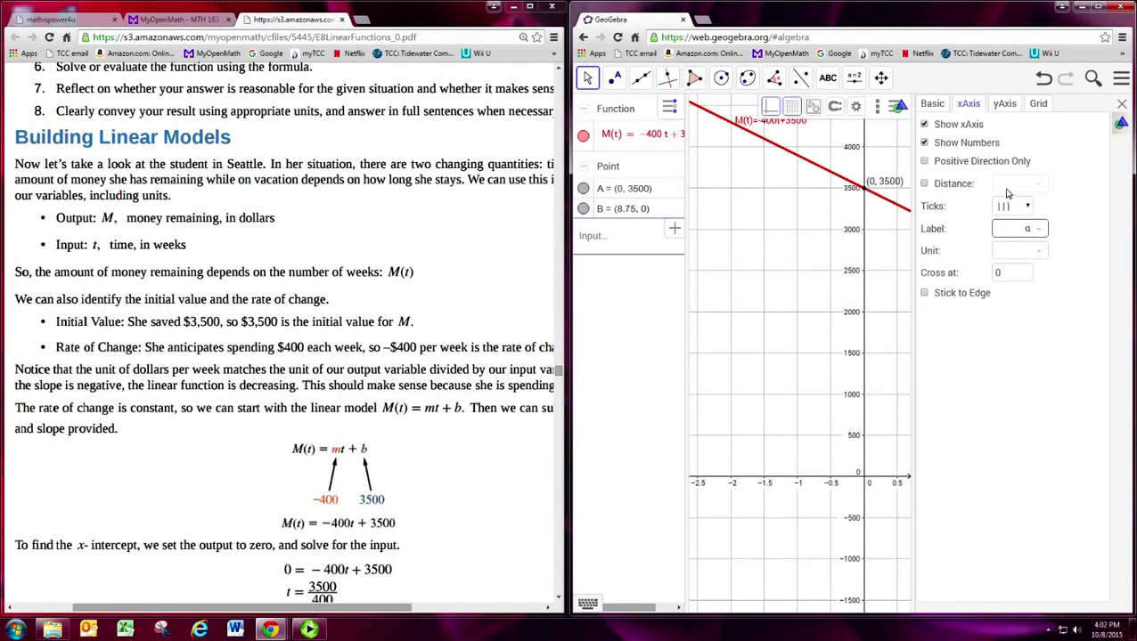
pyautogui.write('t')
pyautogui.write(', wee')
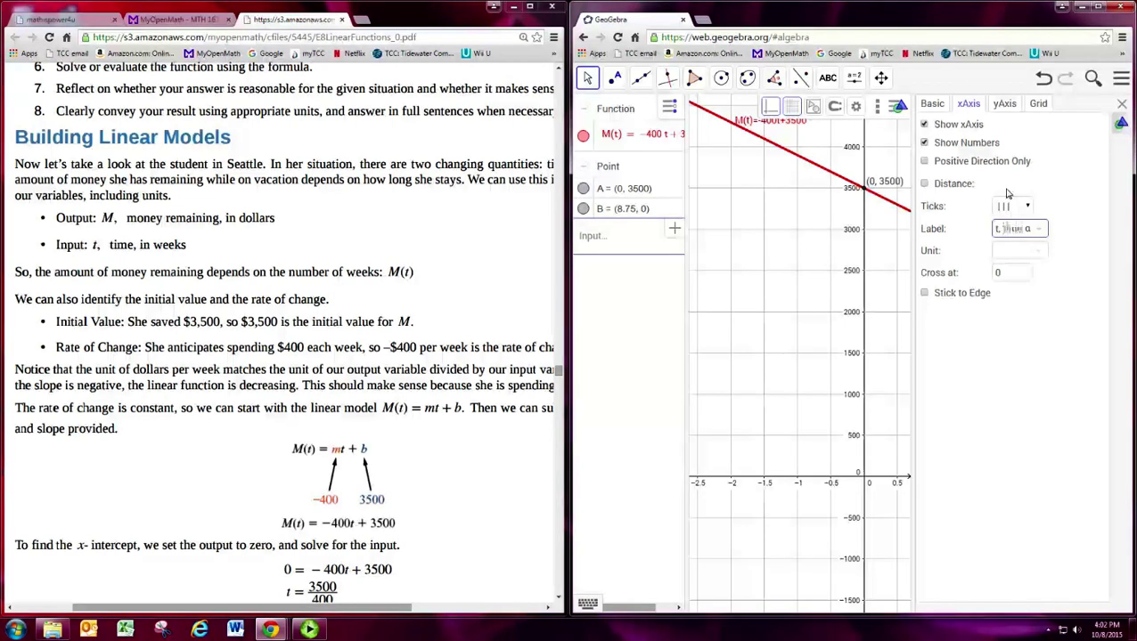
pyautogui.write('e')
pyautogui.write(' ()')
pyautogui.write('weeks')
pyautogui.write('e')
pyautogui.press('Return')
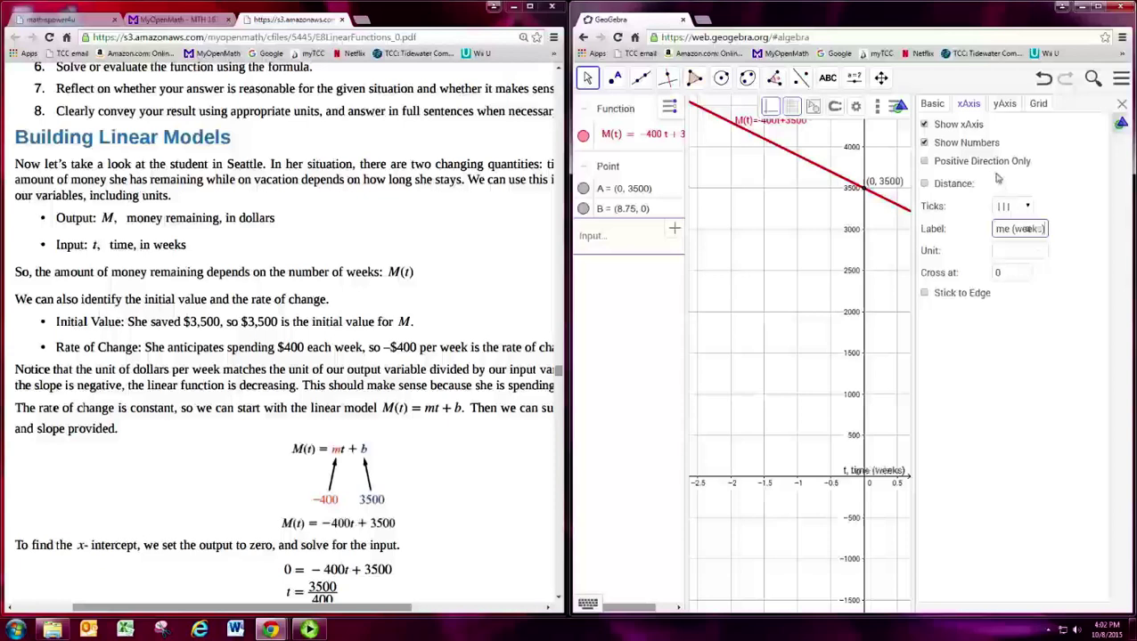
# Label the vertical axis 'M, money remaining ($)', close the settings and maximize the window.
pyautogui.click(1001, 105)
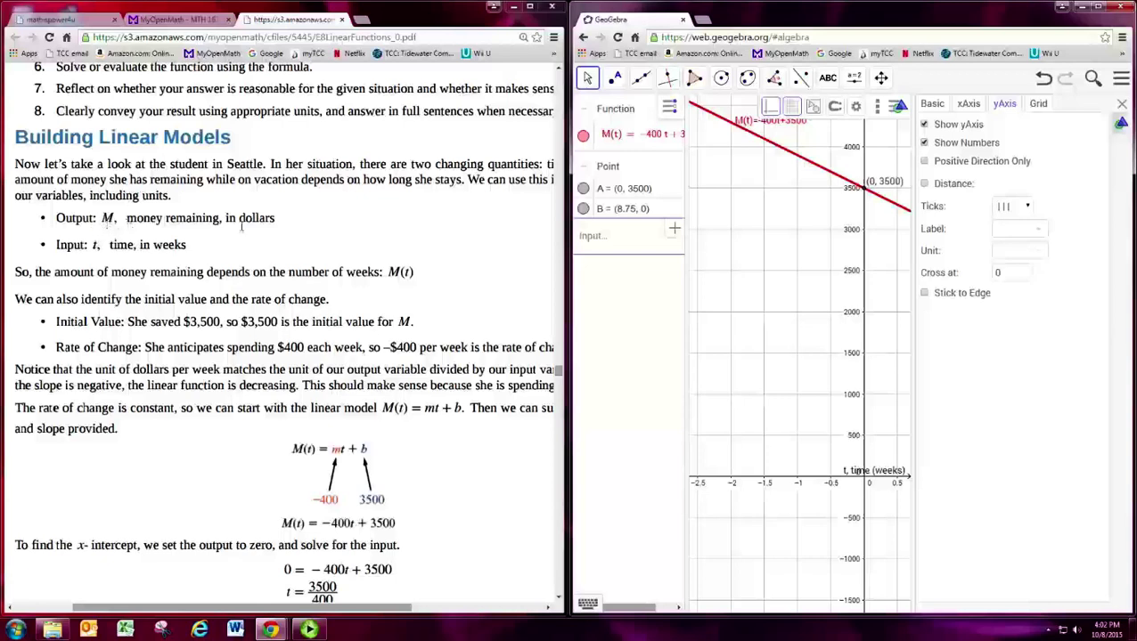
pyautogui.click(999, 233)
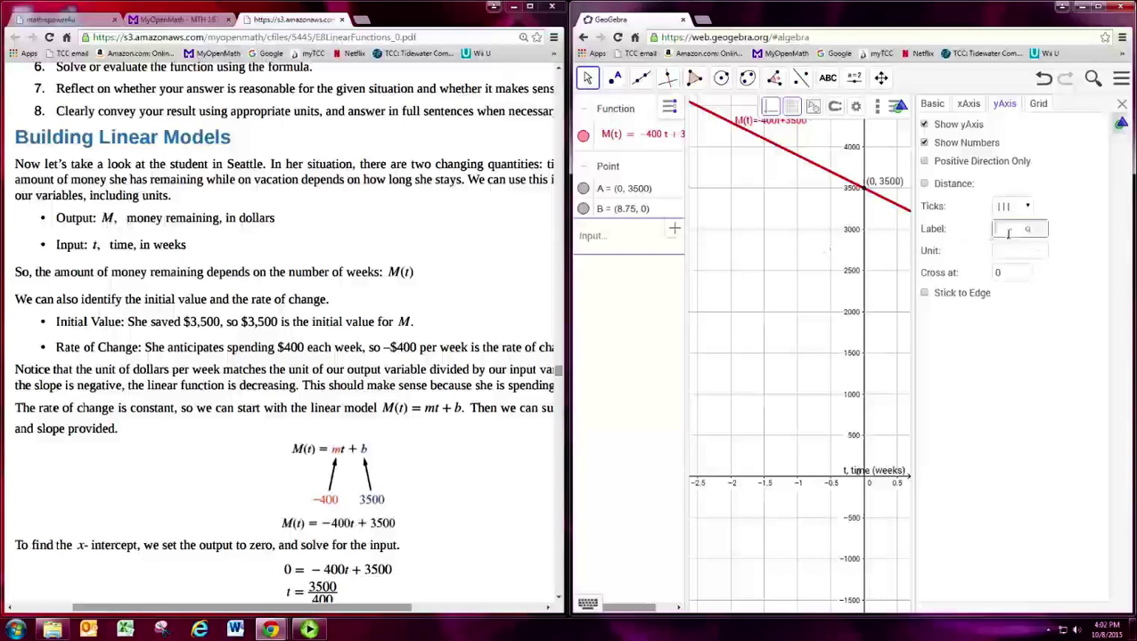
pyautogui.write('M, money')
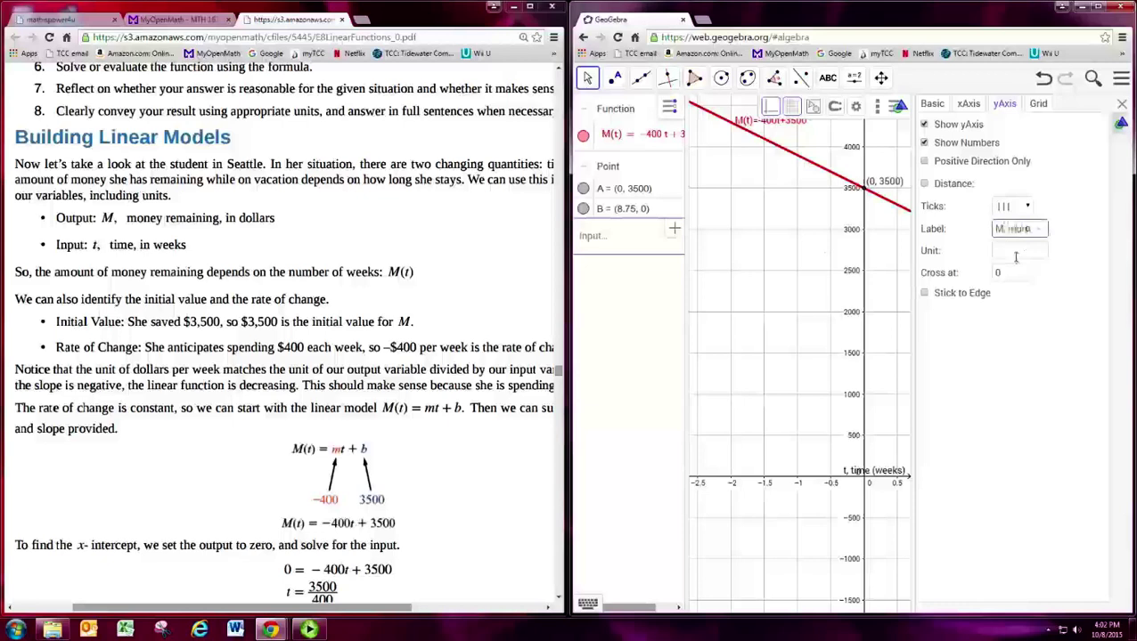
pyautogui.write(', in d')
pyautogui.write('ollars')
pyautogui.write('maining')
pyautogui.write(' ($)')
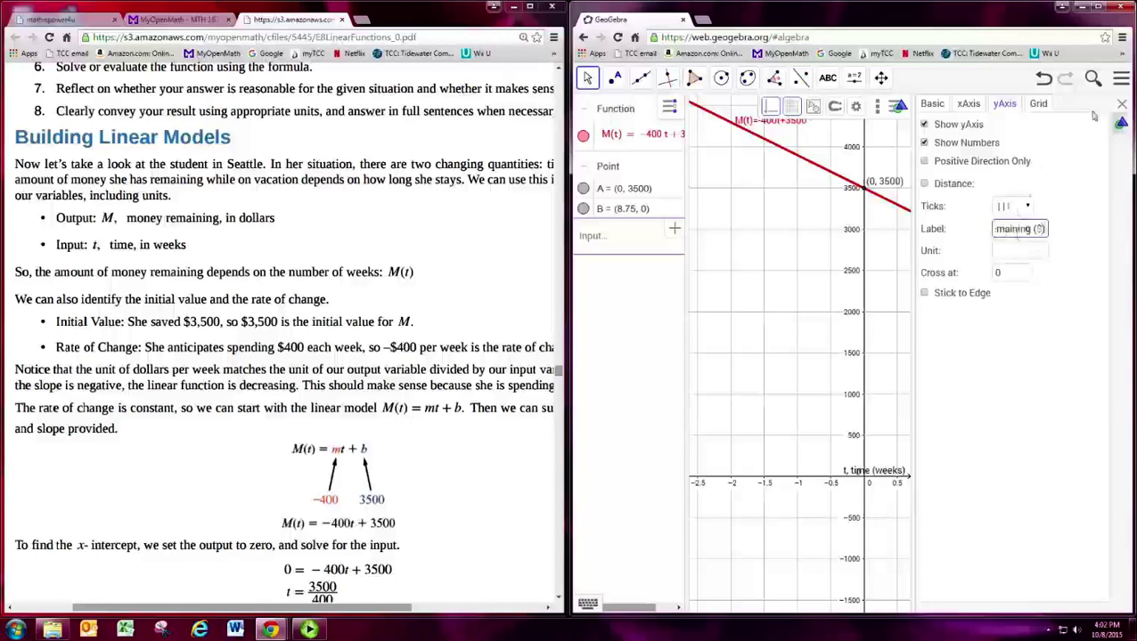
pyautogui.click(1121, 104)
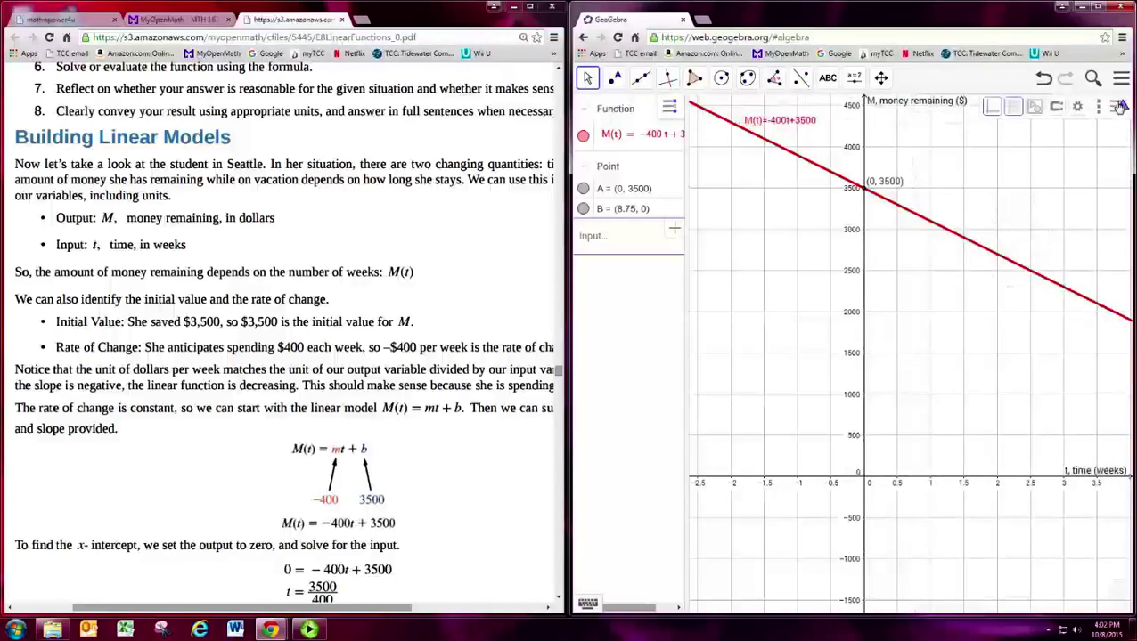
pyautogui.click(1102, 6)
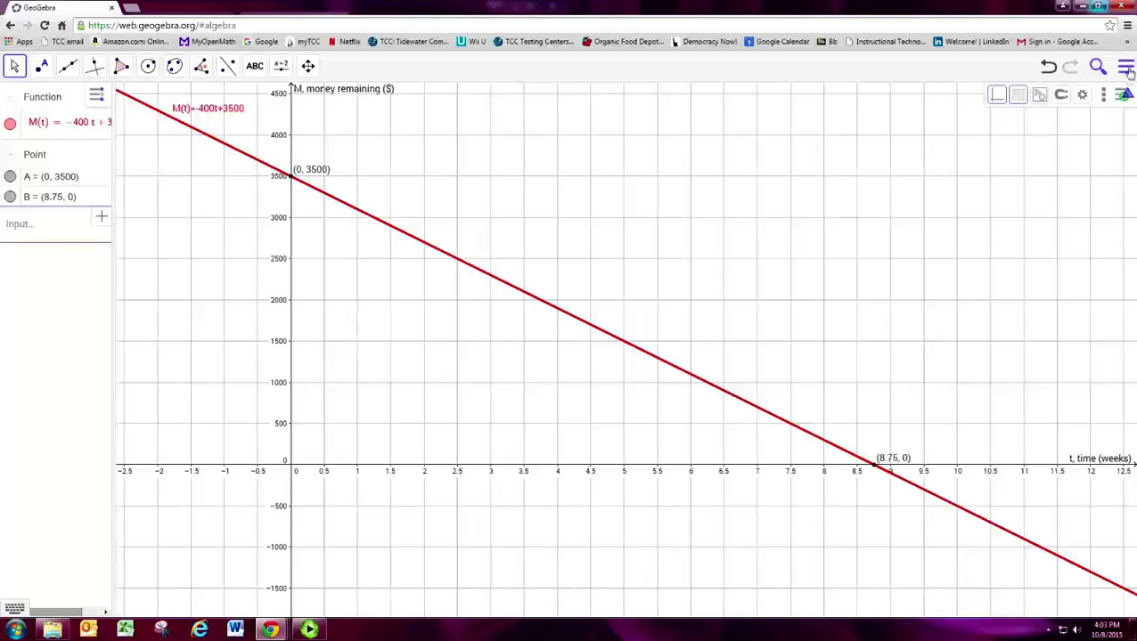
# Export the graph as a PNG named MoneyGraph, then open the downloaded image and close it.
pyautogui.click(1127, 75)
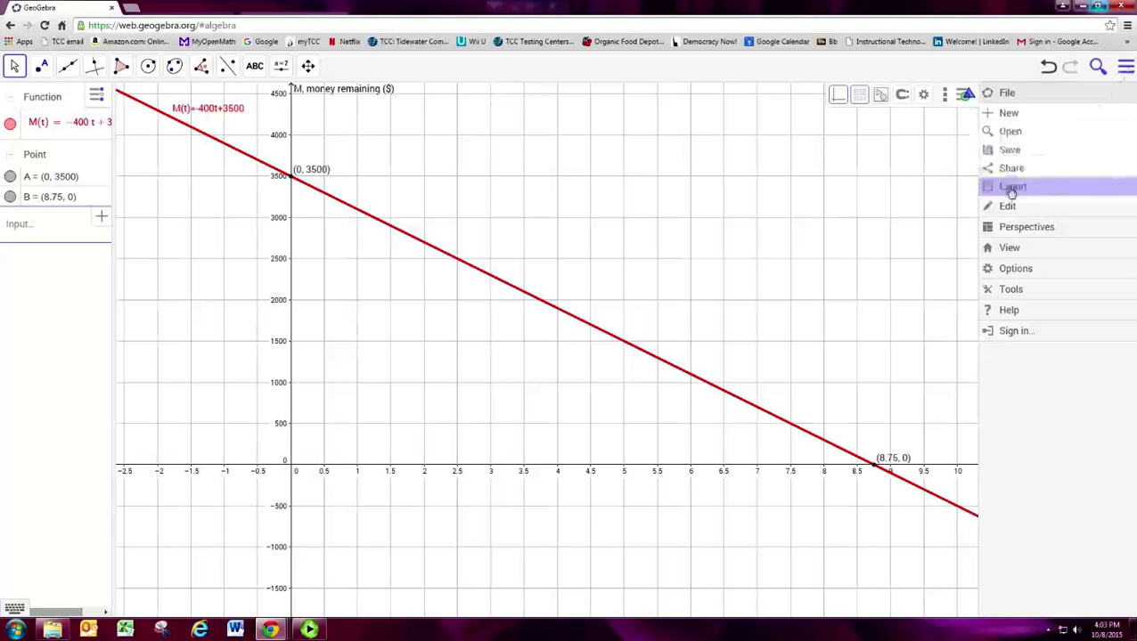
pyautogui.moveTo(1012, 192)
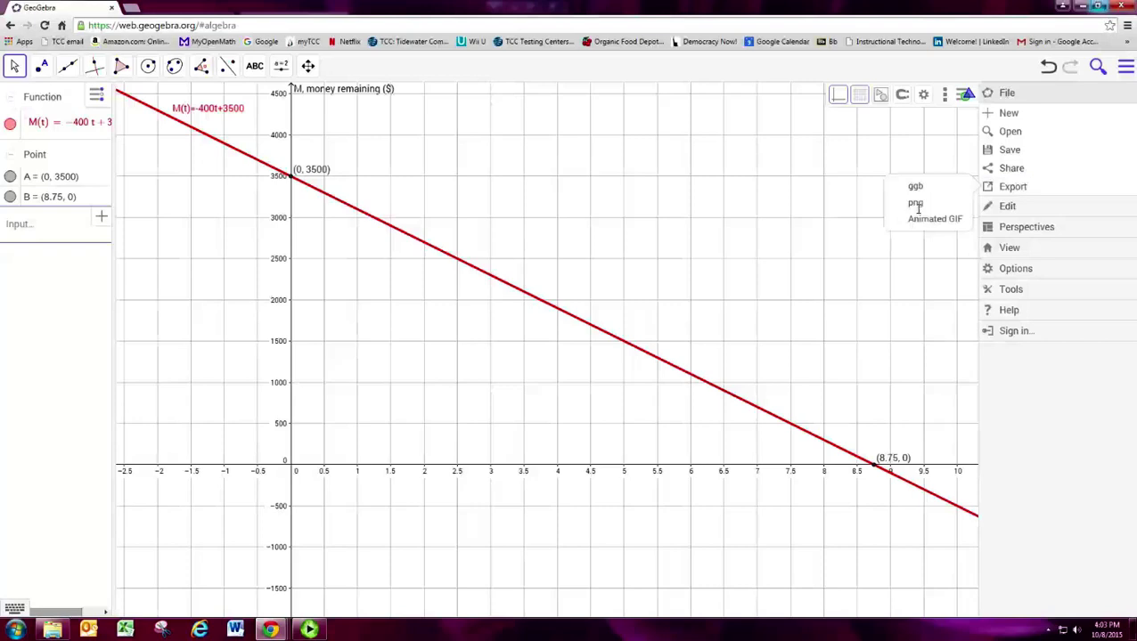
pyautogui.click(916, 205)
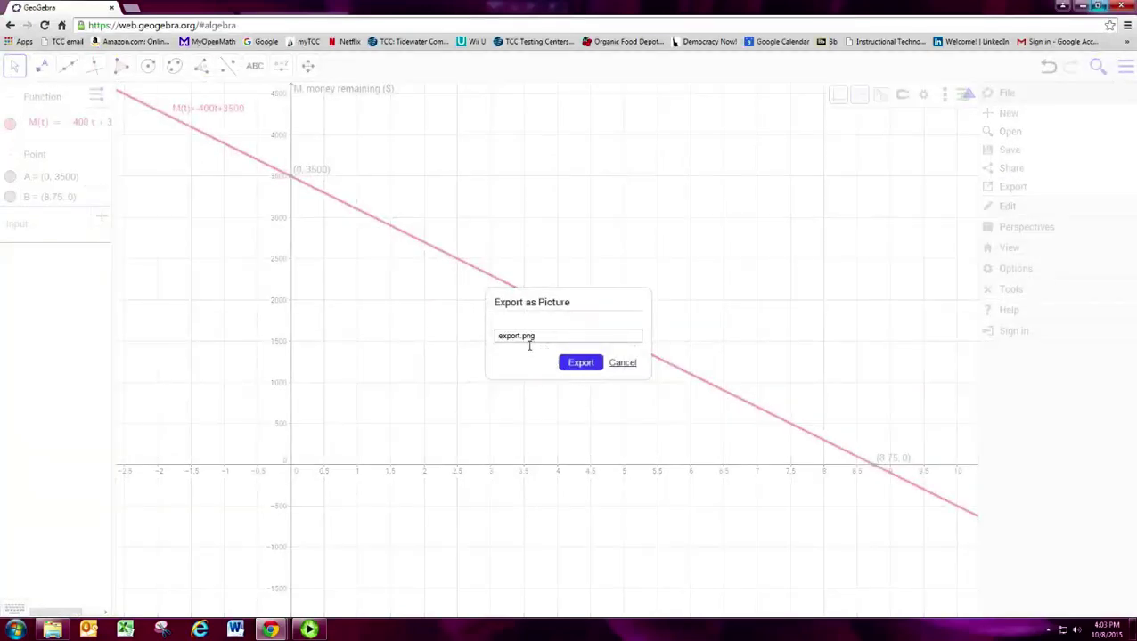
pyautogui.moveTo(522, 337); pyautogui.dragTo(454, 321)
pyautogui.press('BackSpace')
pyautogui.write('MoneyGraph')
pyautogui.click(575, 366)
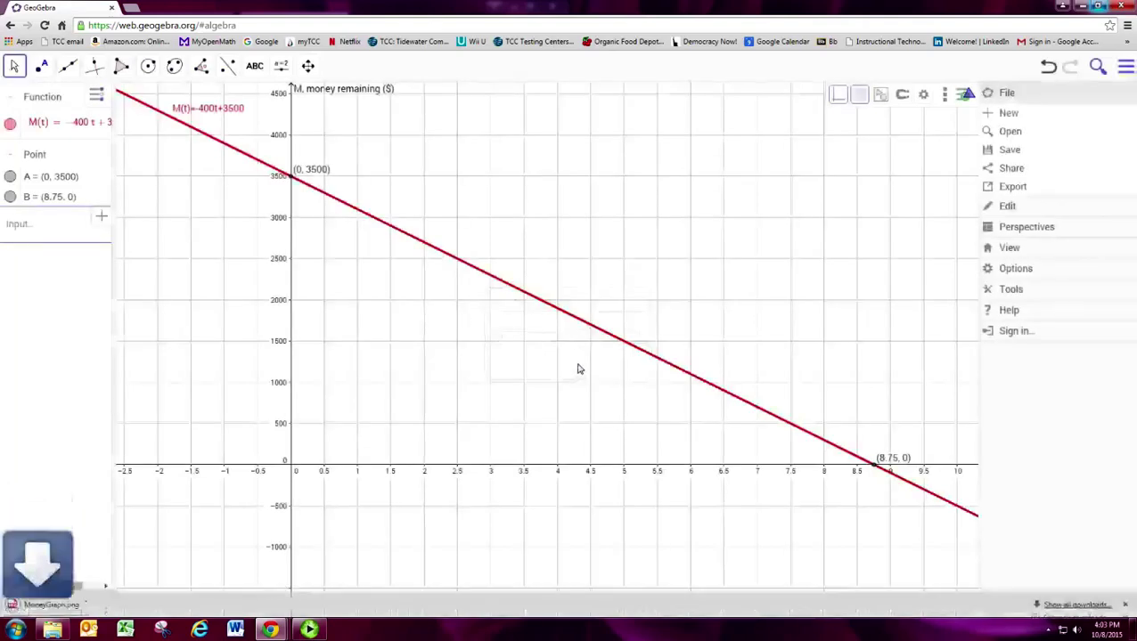
pyautogui.click(40, 608)
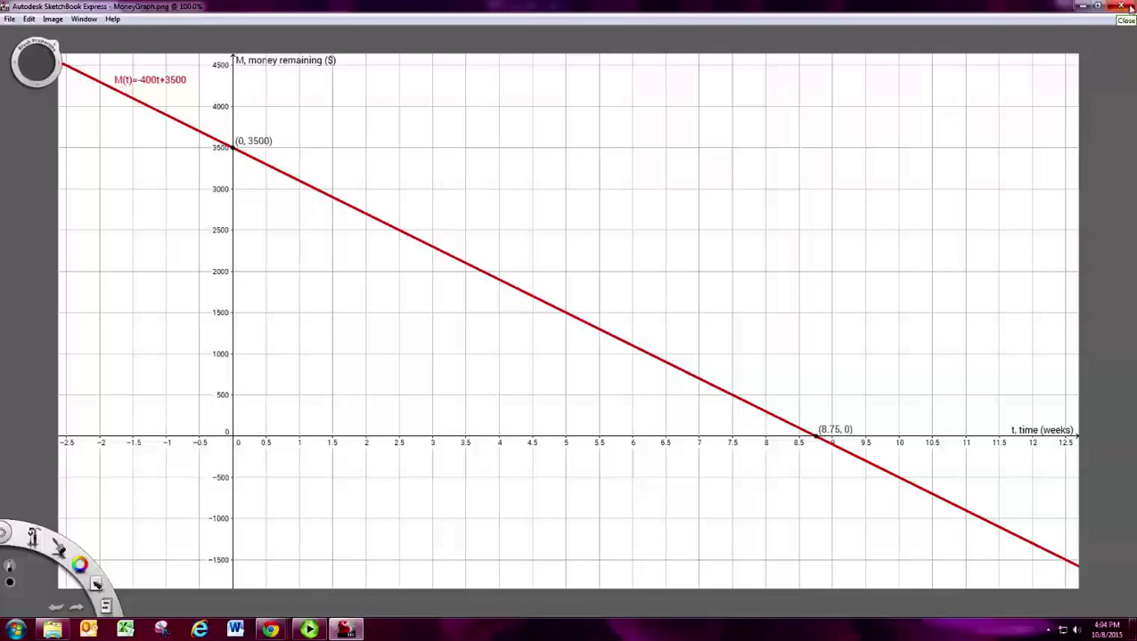
pyautogui.click(1120, 6)
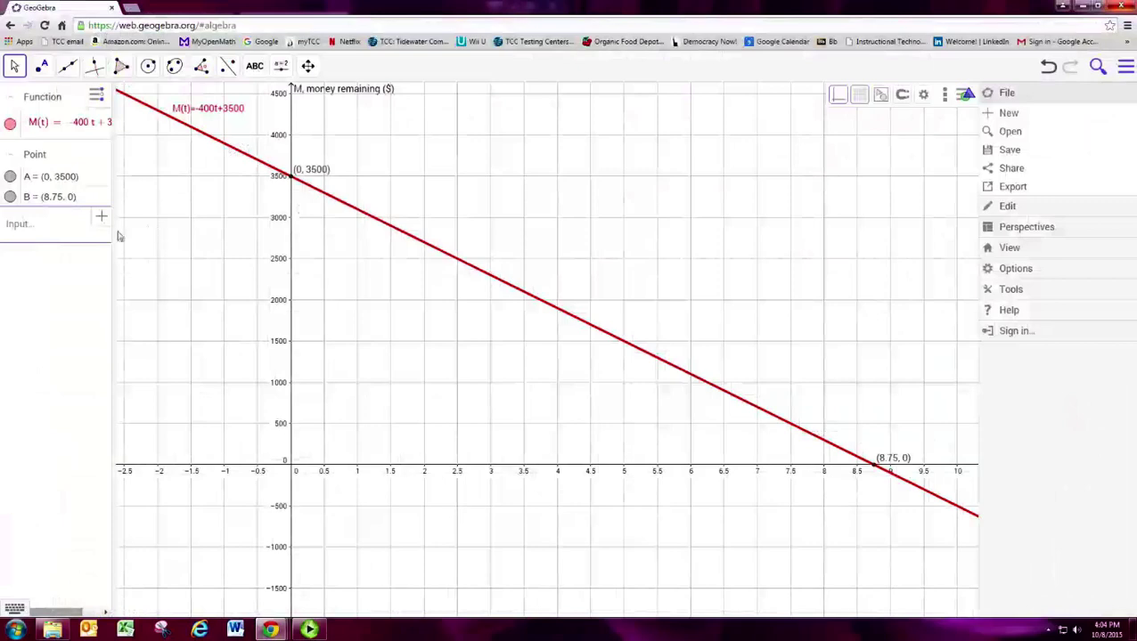
# Widen the algebra panel and change M(t)'s -400t term to -400t².
pyautogui.moveTo(113, 235); pyautogui.dragTo(350, 241)
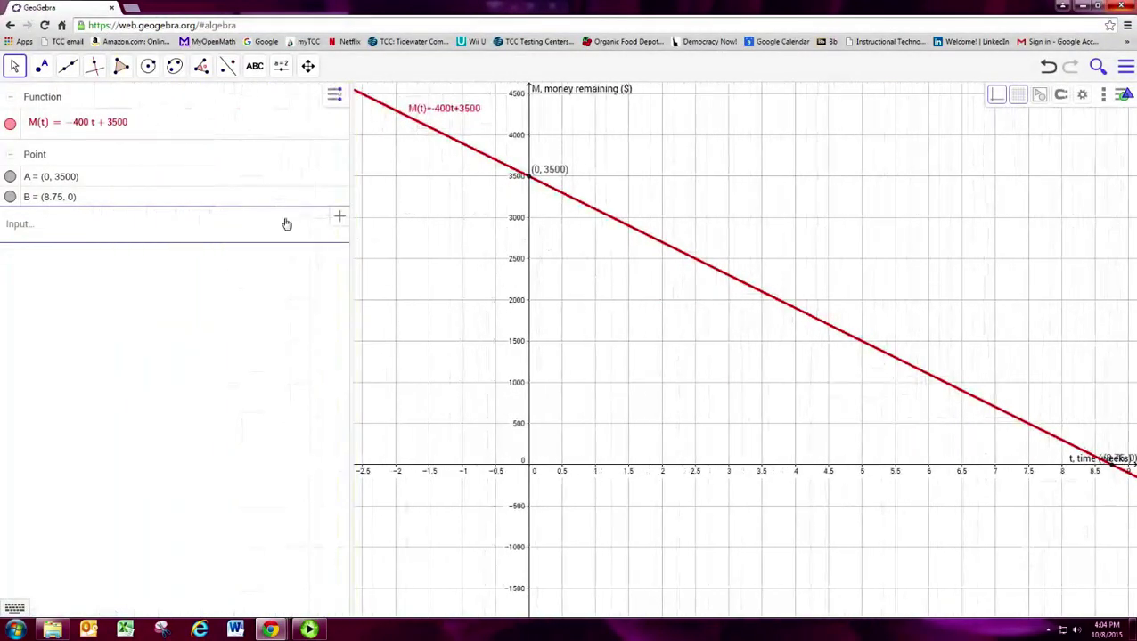
pyautogui.click(83, 127)
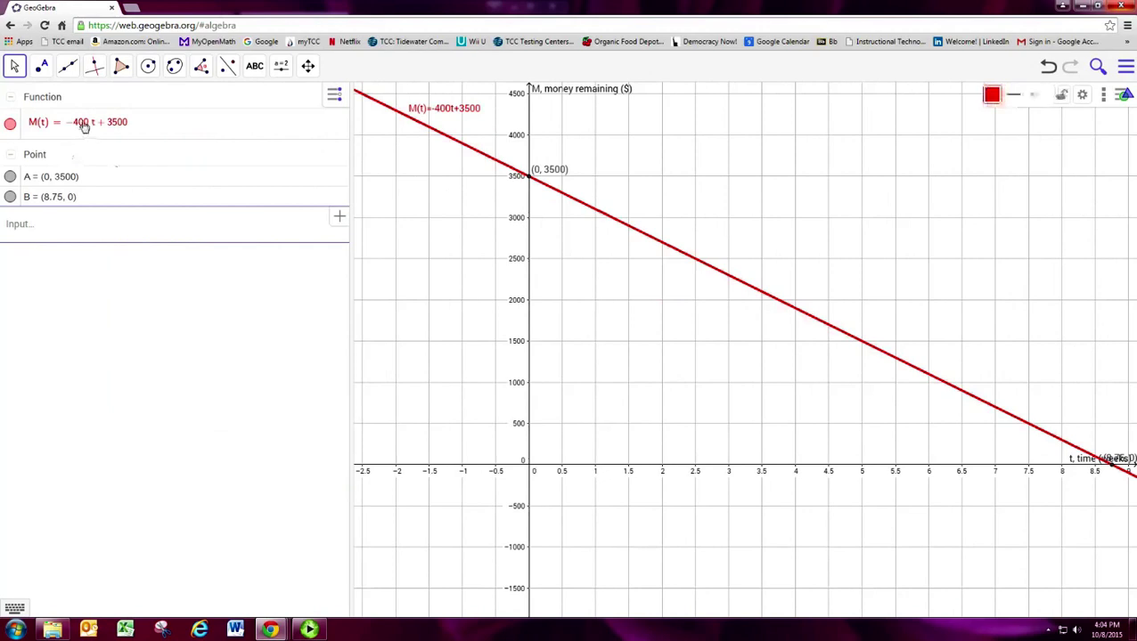
pyautogui.click(83, 128)
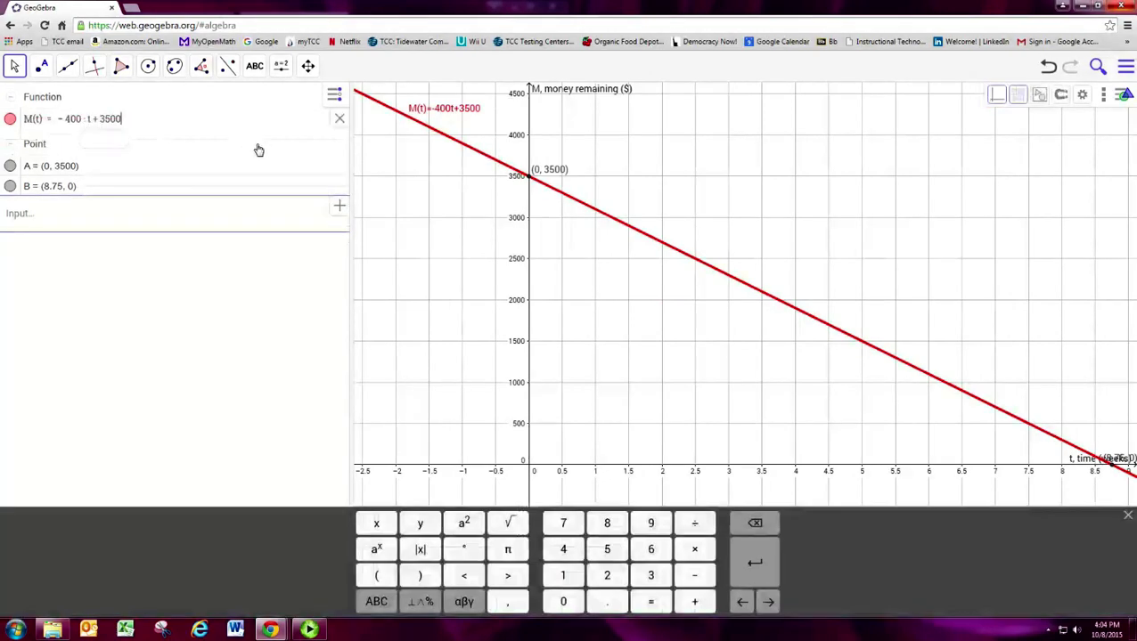
pyautogui.press('Left')
pyautogui.press('Left')
pyautogui.press('Left')
pyautogui.press('Left')
pyautogui.press('Left')
pyautogui.press('Left')
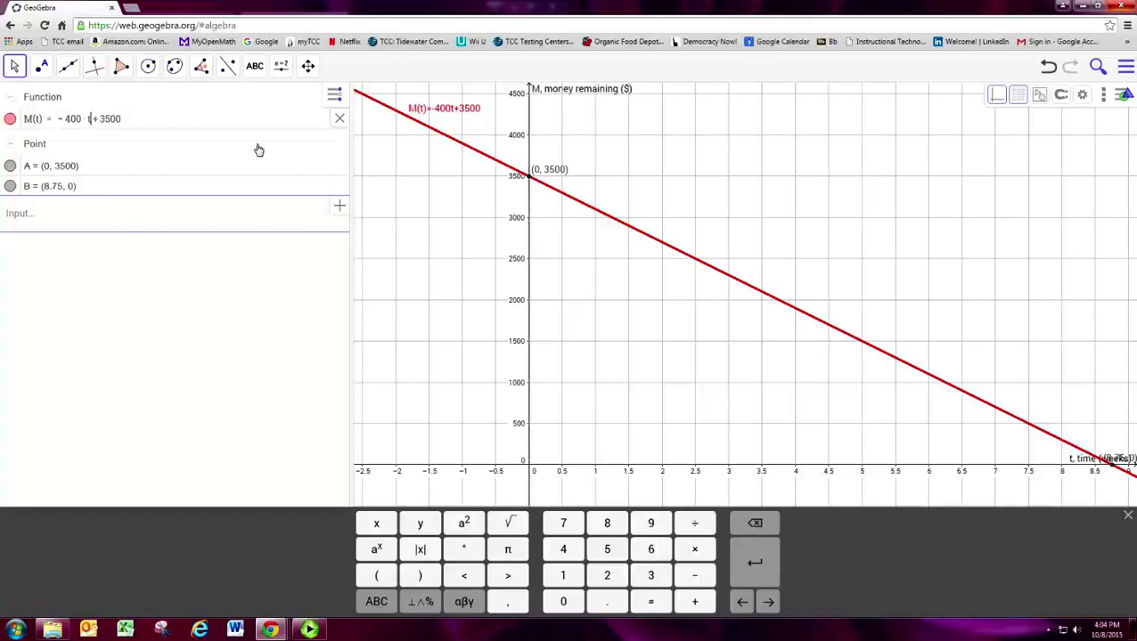
pyautogui.write('(')
pyautogui.write('^2')
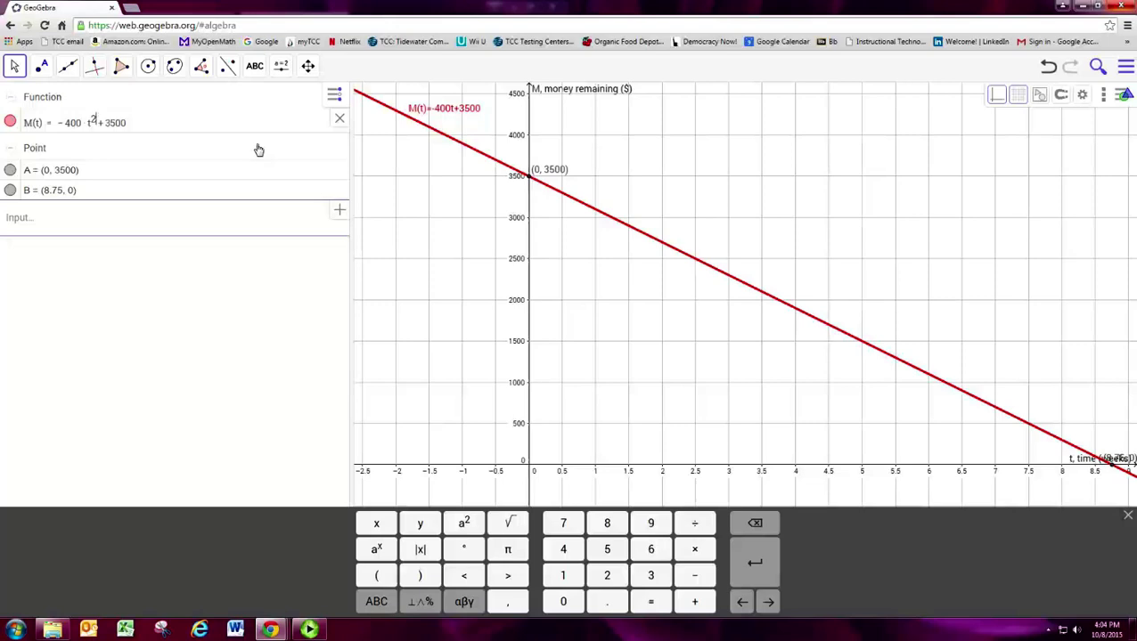
# Replace the 3500 term with (3500 + t)/(t − 500) + √(200t) and apply it.
pyautogui.press('Right')
pyautogui.press('Right')
pyautogui.write('(3500 + t')
pyautogui.press('Delete')
pyautogui.press('Delete')
pyautogui.press('Delete')
pyautogui.press('Delete')
pyautogui.write('/(')
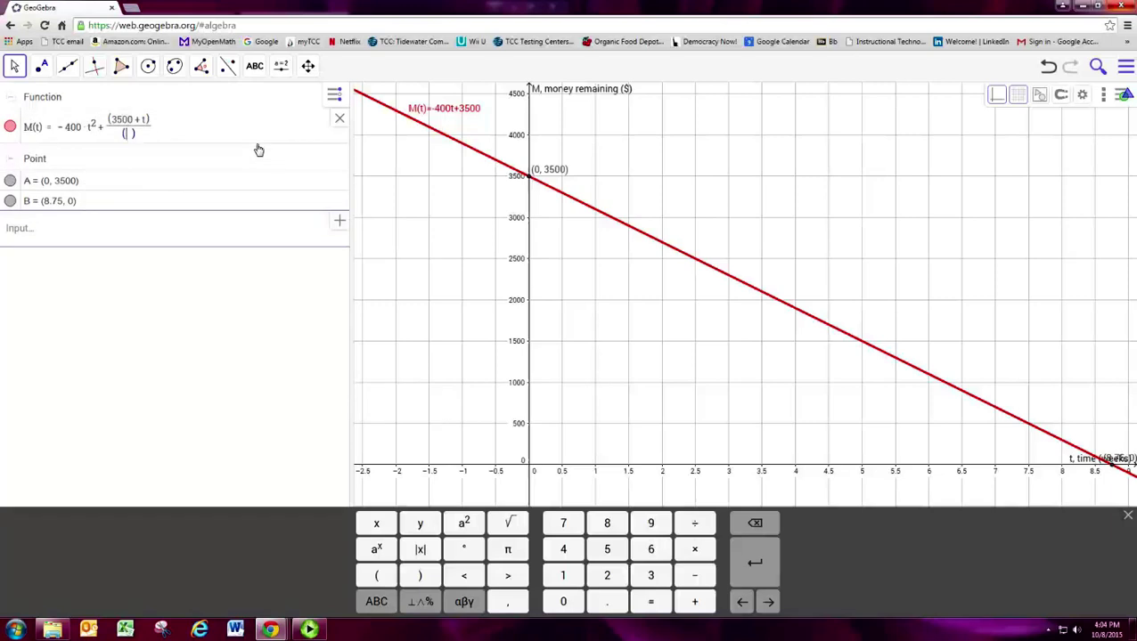
pyautogui.write('t - 500')
pyautogui.write('+')
pyautogui.click(508, 526)
pyautogui.write('200')
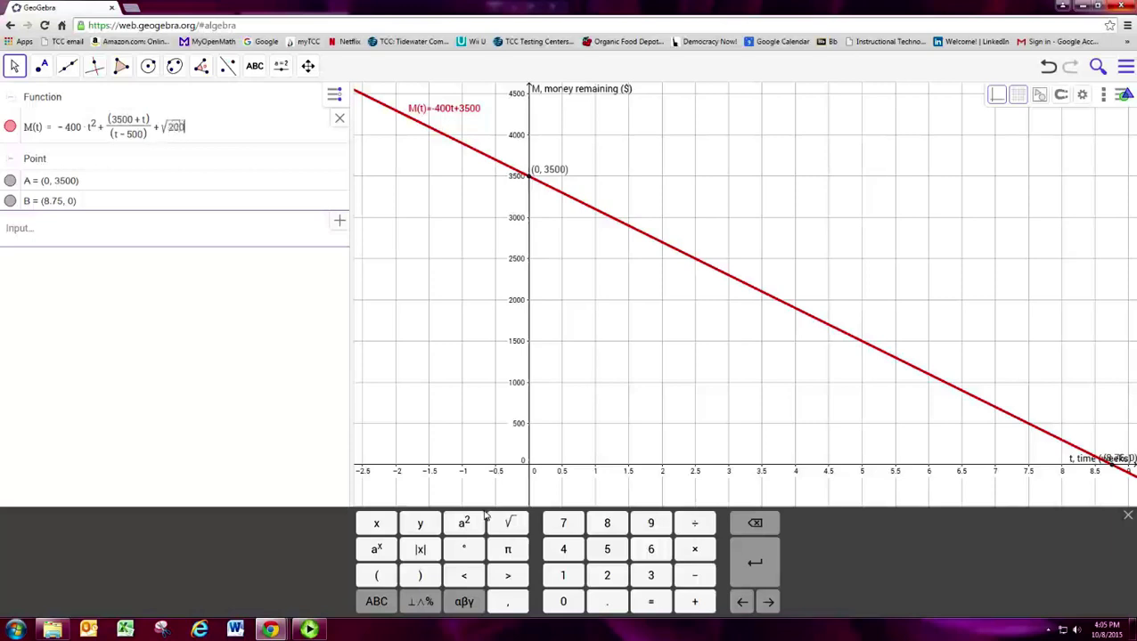
pyautogui.write('t')
pyautogui.press('Return')
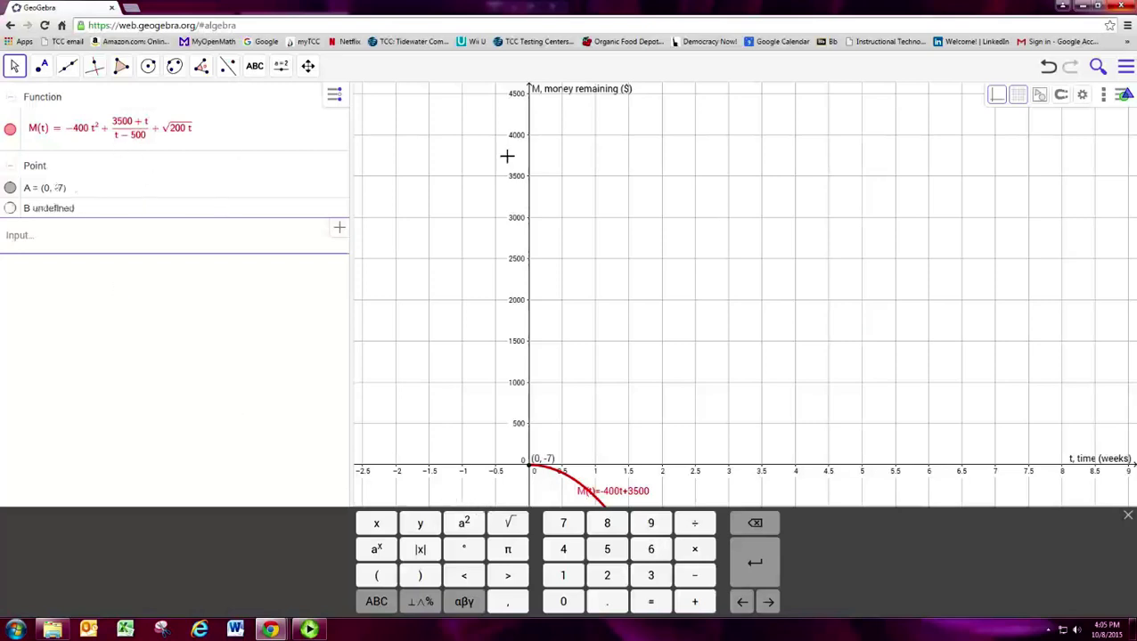
# Zoom the graph view to fit the entire redefined M(t) curve.
pyautogui.click(1037, 99)
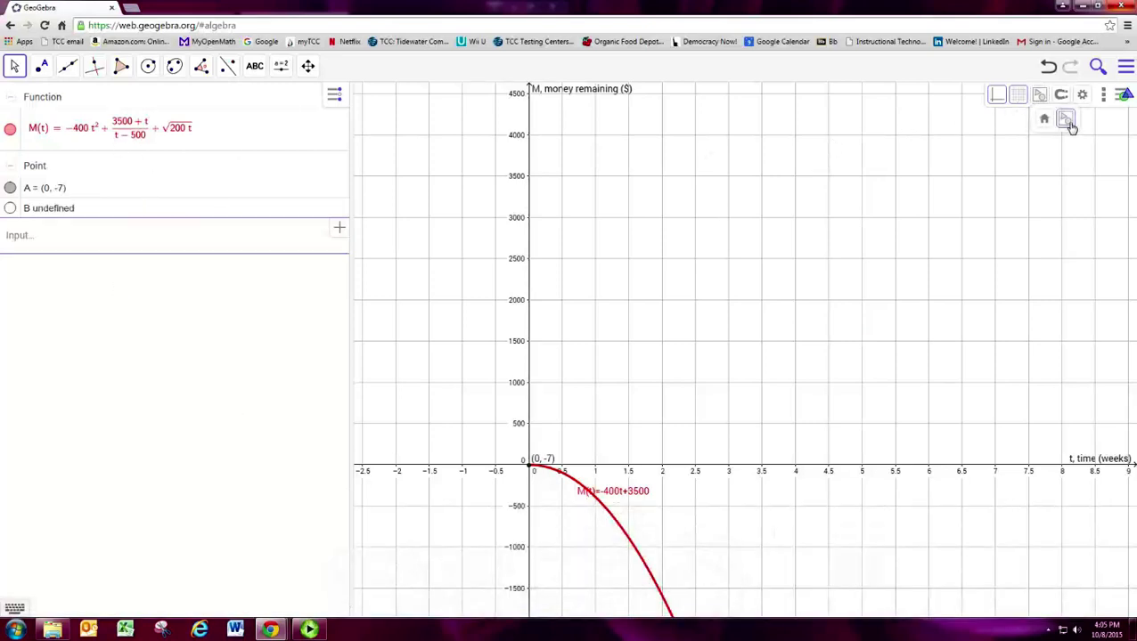
pyautogui.click(1067, 119)
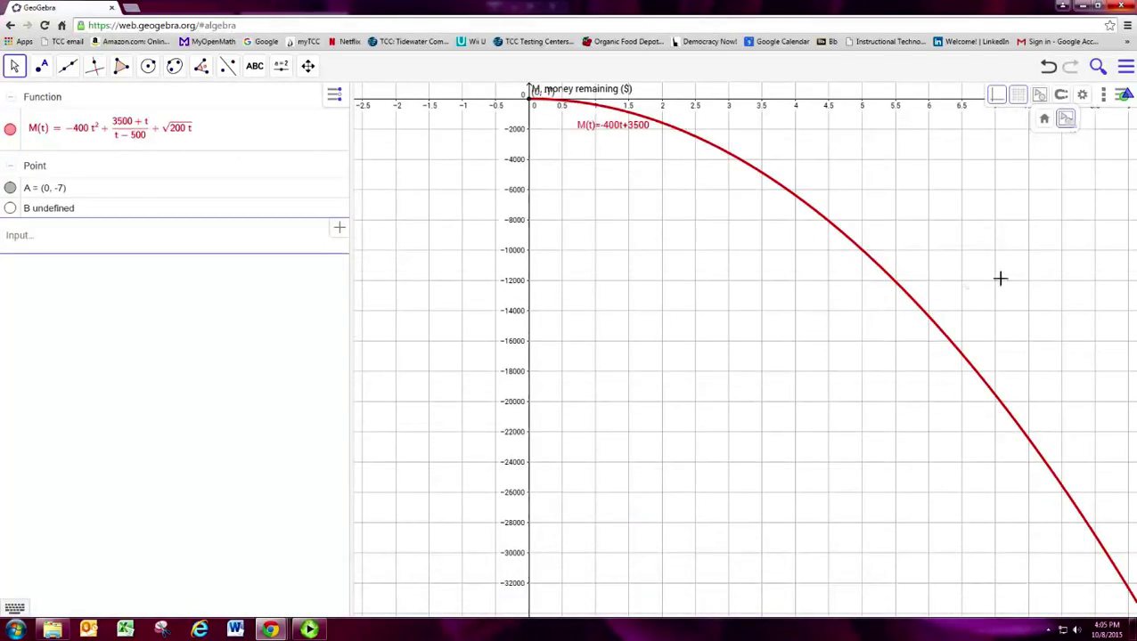